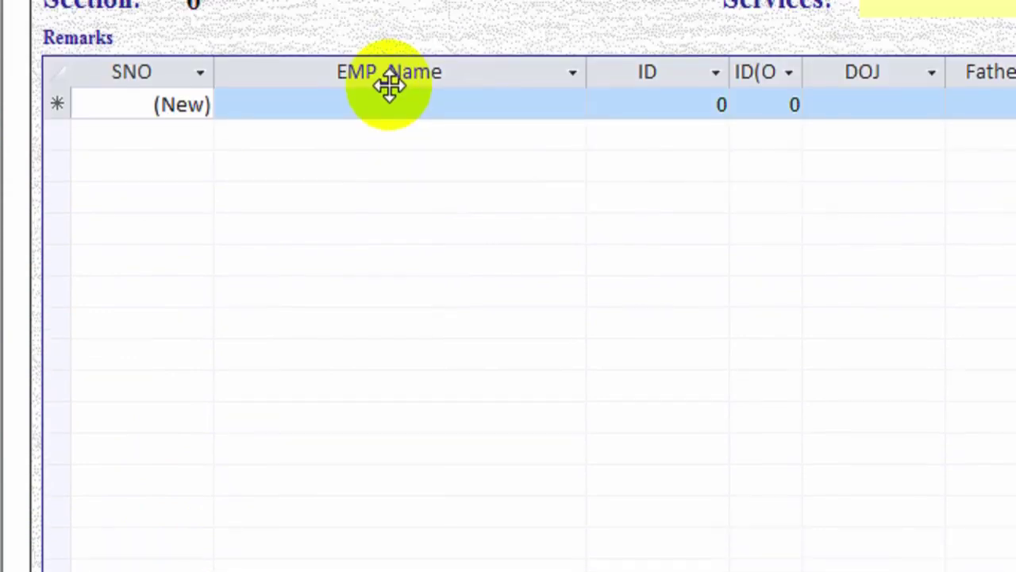
- Close the department section form and open the Designation form from the main menu
{"action": "left_click", "coordinate": [389, 144]}
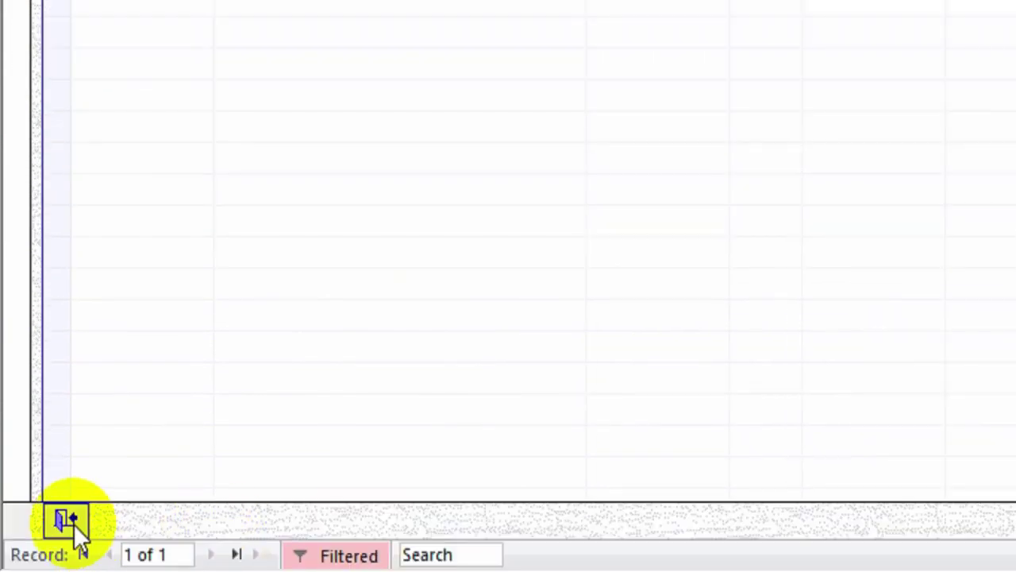
{"action": "left_click", "coordinate": [71, 521]}
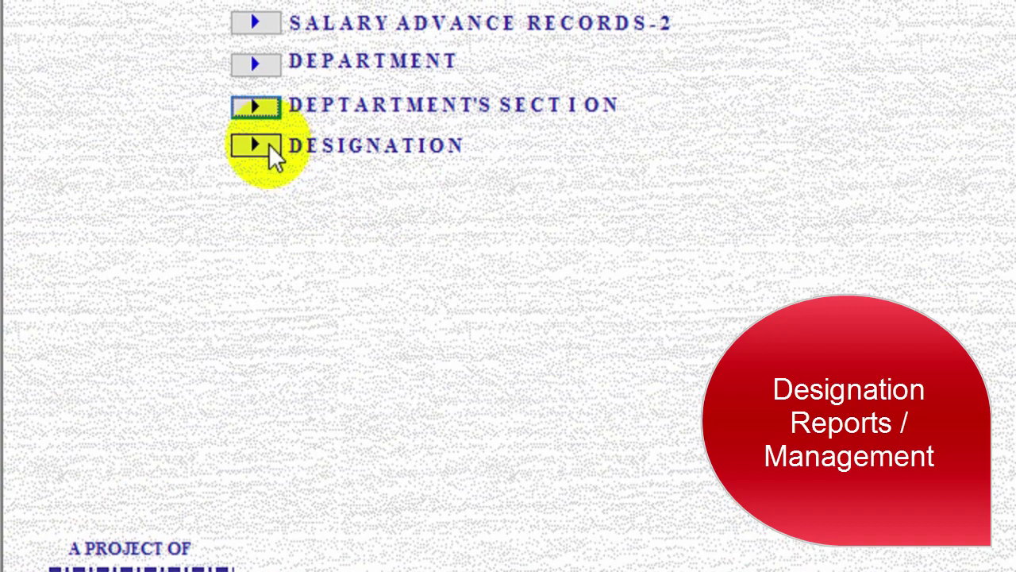
{"action": "left_click", "coordinate": [270, 137]}
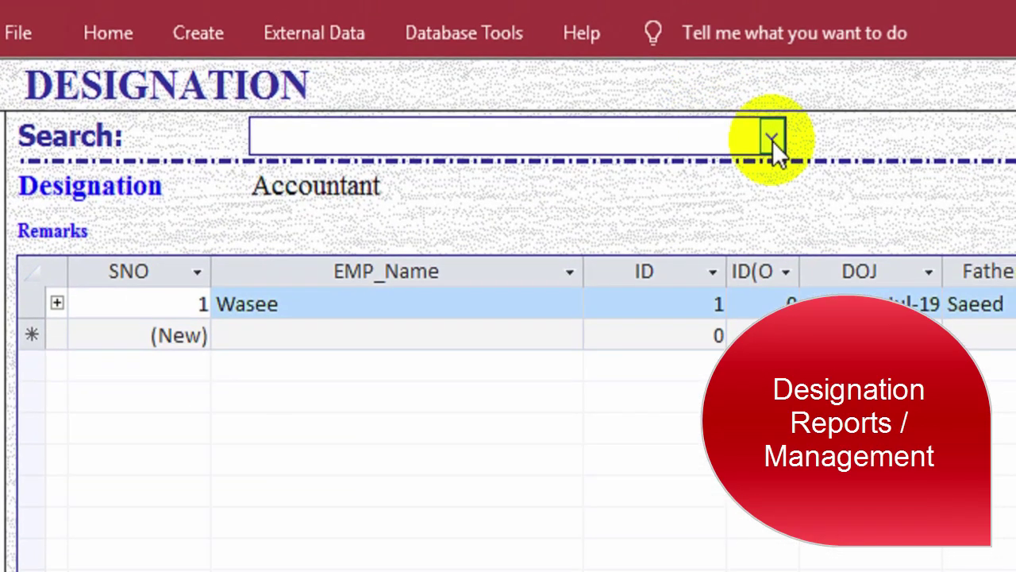
- Look up the employees listed under the Accountant and Manager designations, and go to a blank designation record
{"action": "left_click", "coordinate": [767, 142]}
{"action": "left_click", "coordinate": [593, 184]}
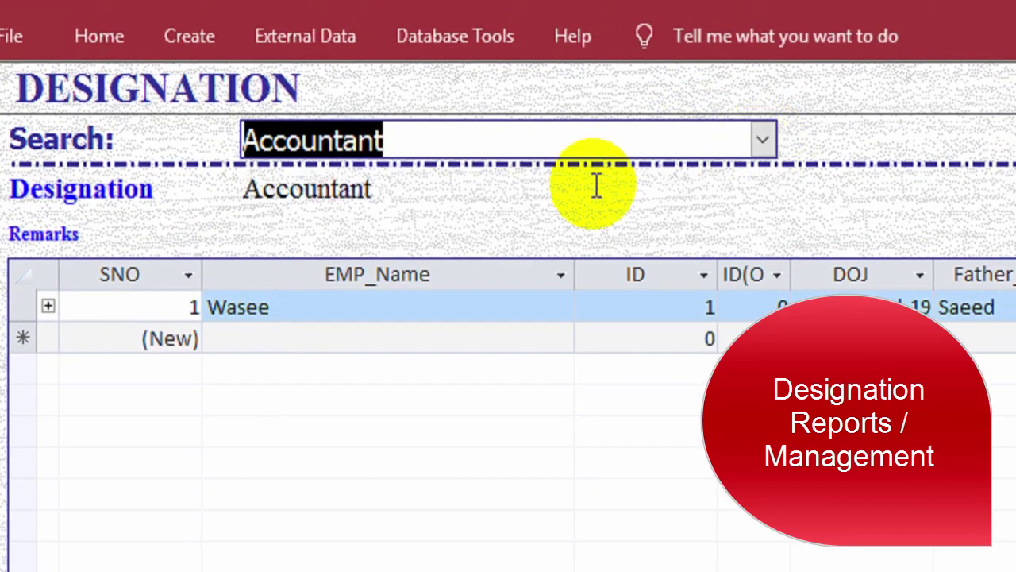
{"action": "left_click", "coordinate": [762, 140]}
{"action": "left_click", "coordinate": [603, 259]}
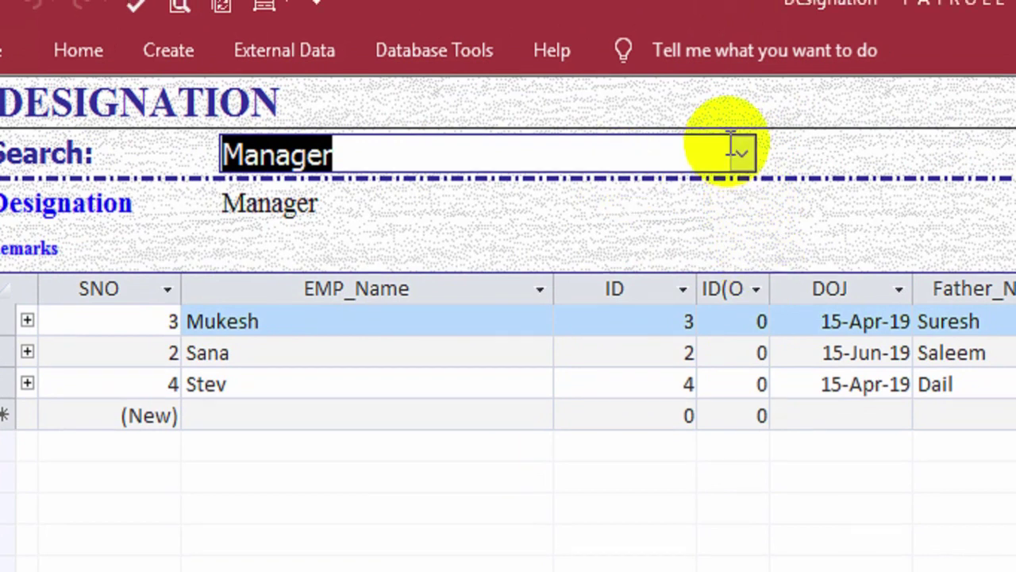
{"action": "left_click", "coordinate": [744, 148]}
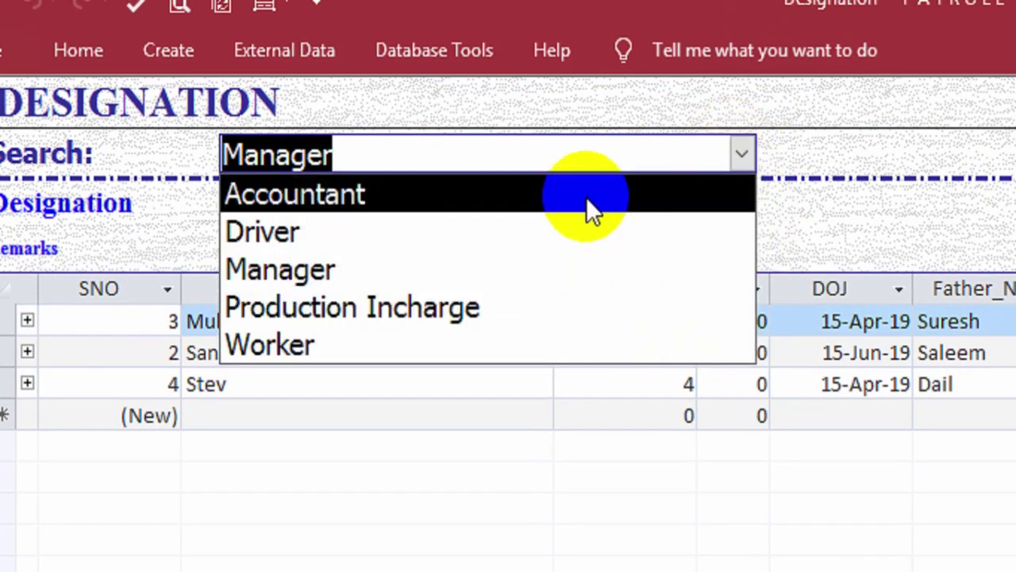
{"action": "left_click", "coordinate": [587, 200]}
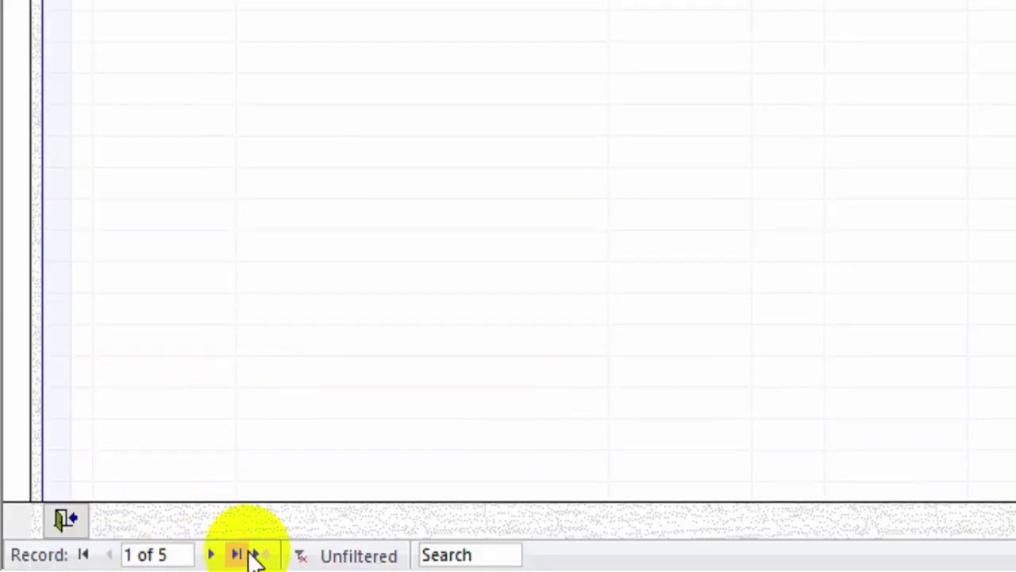
{"action": "left_click", "coordinate": [268, 559]}
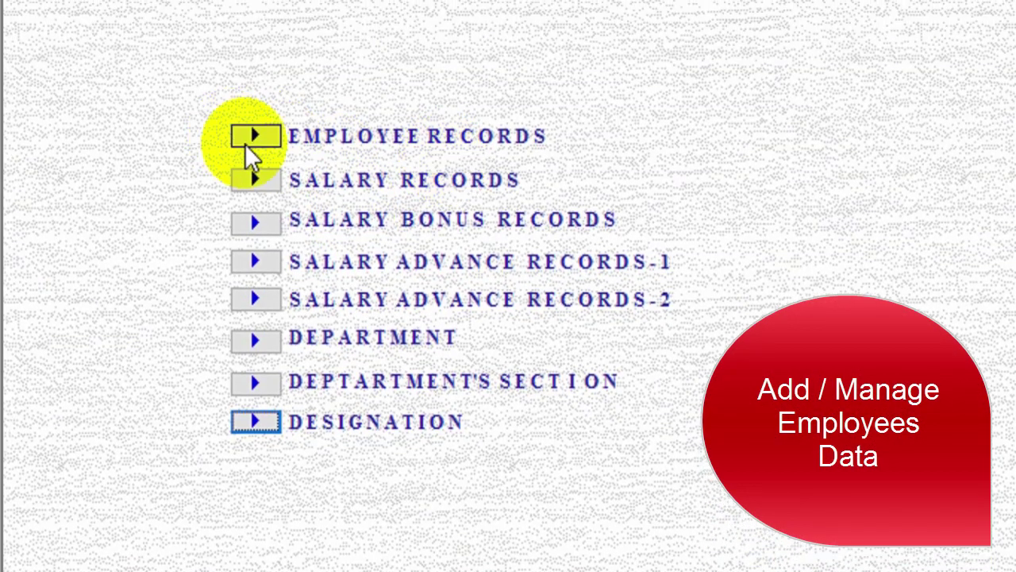
- Open a new employee record and set the joining date to 15-Jun-19
{"action": "left_click", "coordinate": [255, 115]}
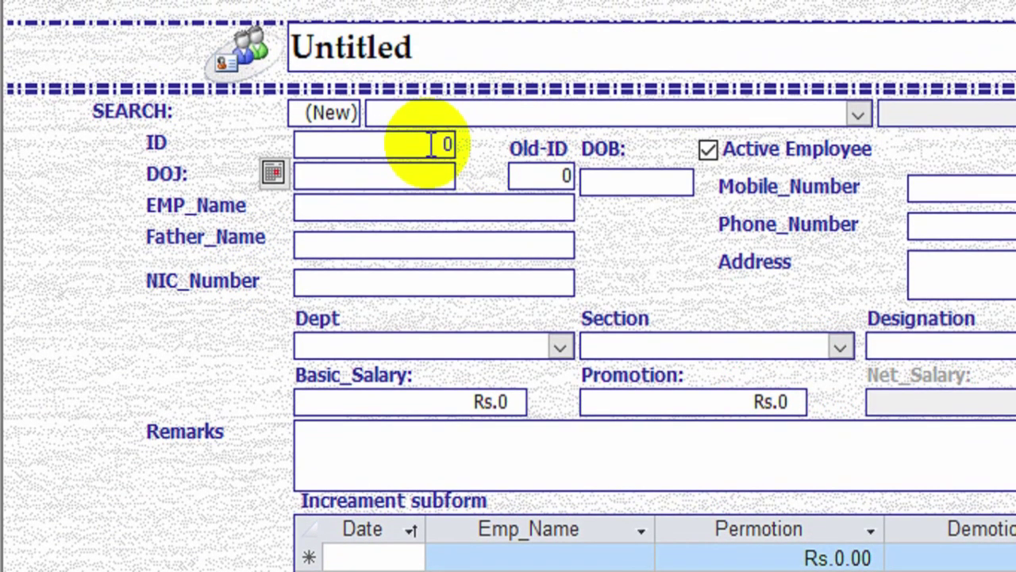
{"action": "left_click", "coordinate": [273, 173]}
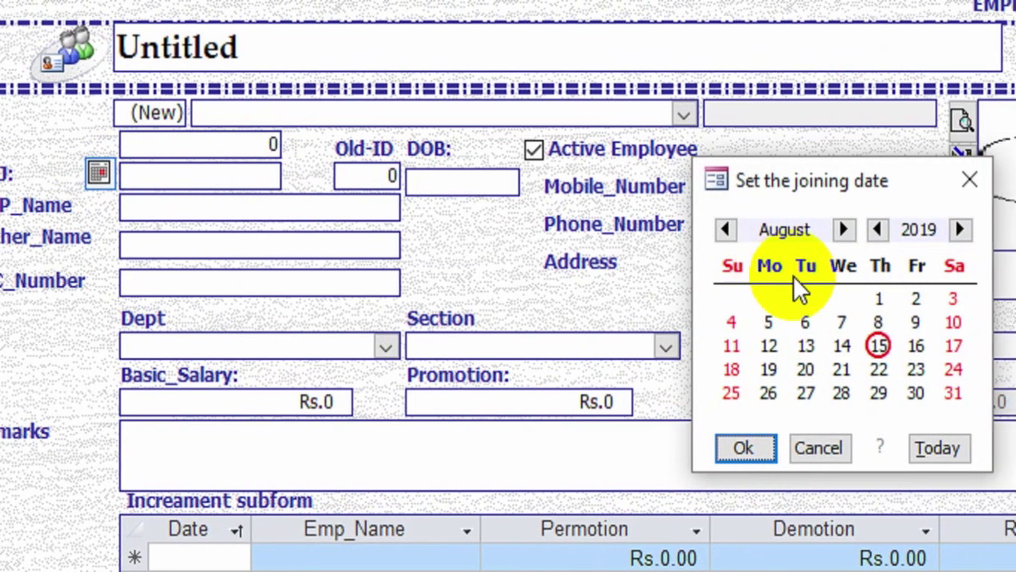
{"action": "left_click", "coordinate": [725, 229]}
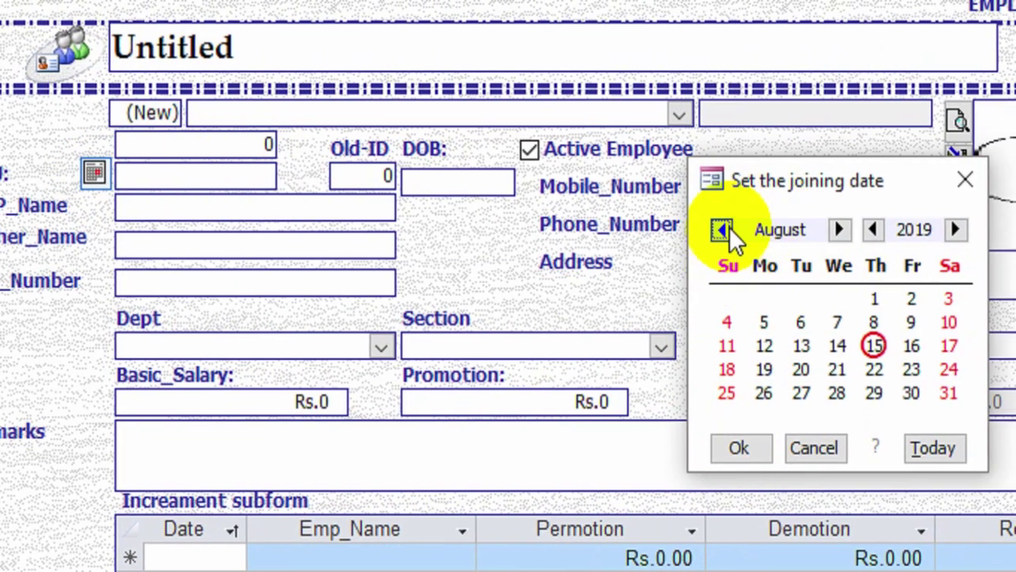
{"action": "left_click", "coordinate": [725, 230]}
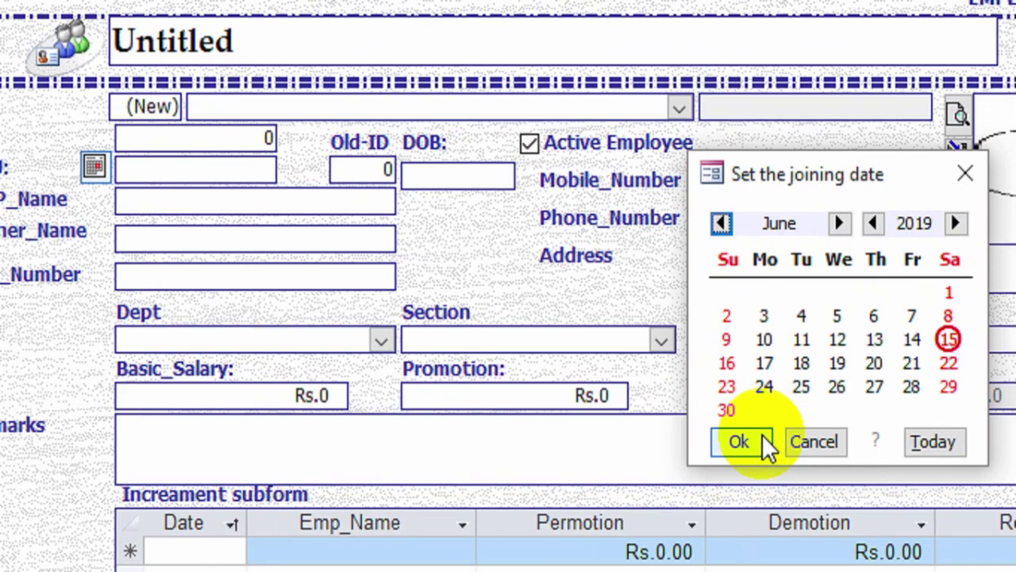
{"action": "left_click", "coordinate": [742, 448]}
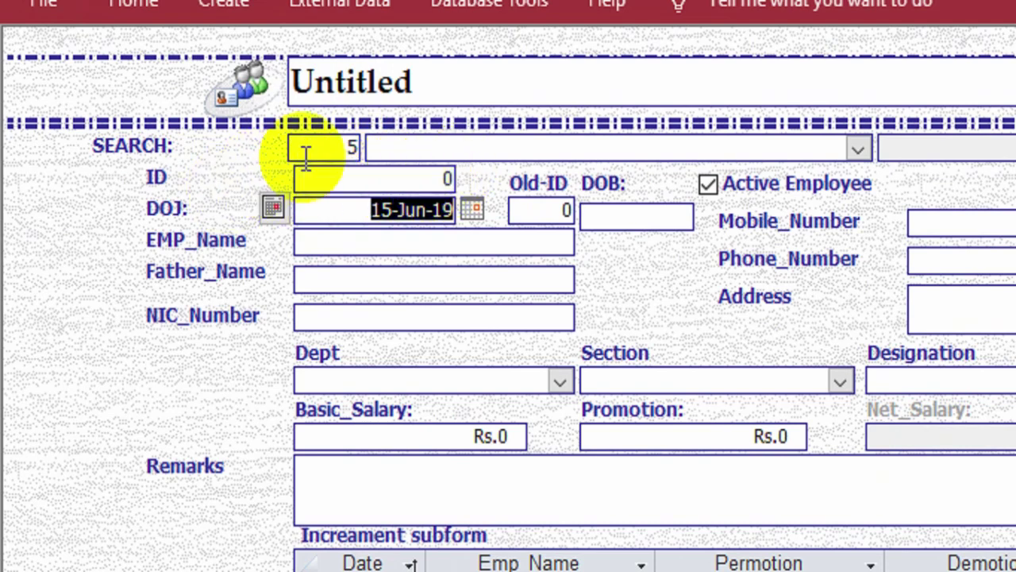
- Set the employee ID to 5 and fill in the employee's name, father's name and NIC number
{"action": "double_click", "coordinate": [445, 178]}
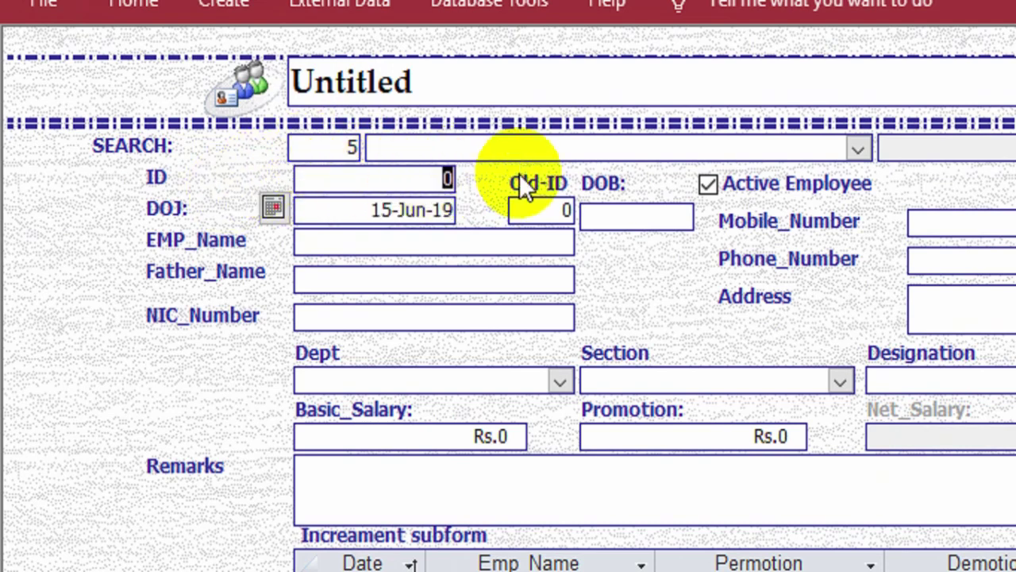
{"action": "type", "text": "5"}
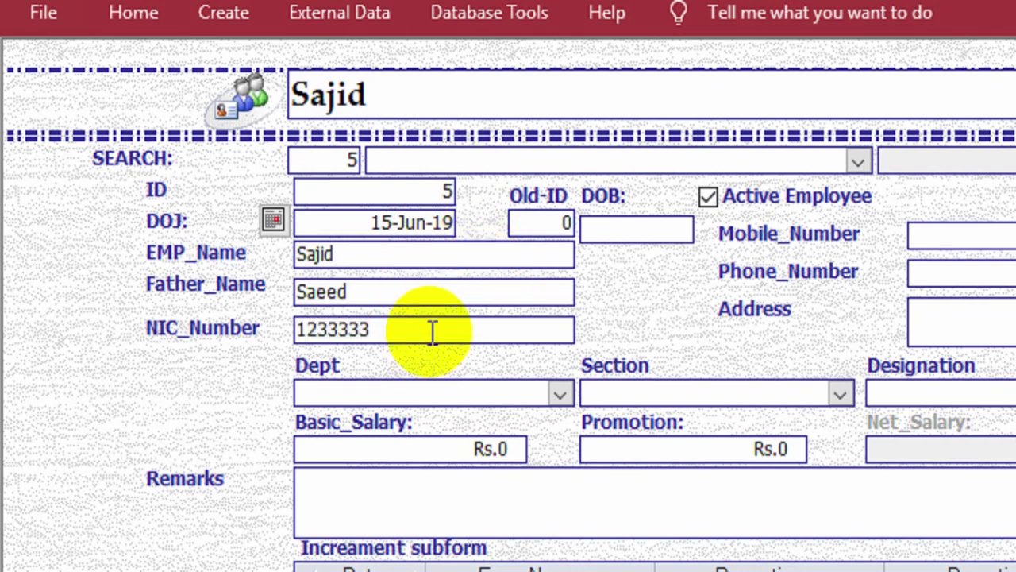
{"action": "key", "text": "Tab"}
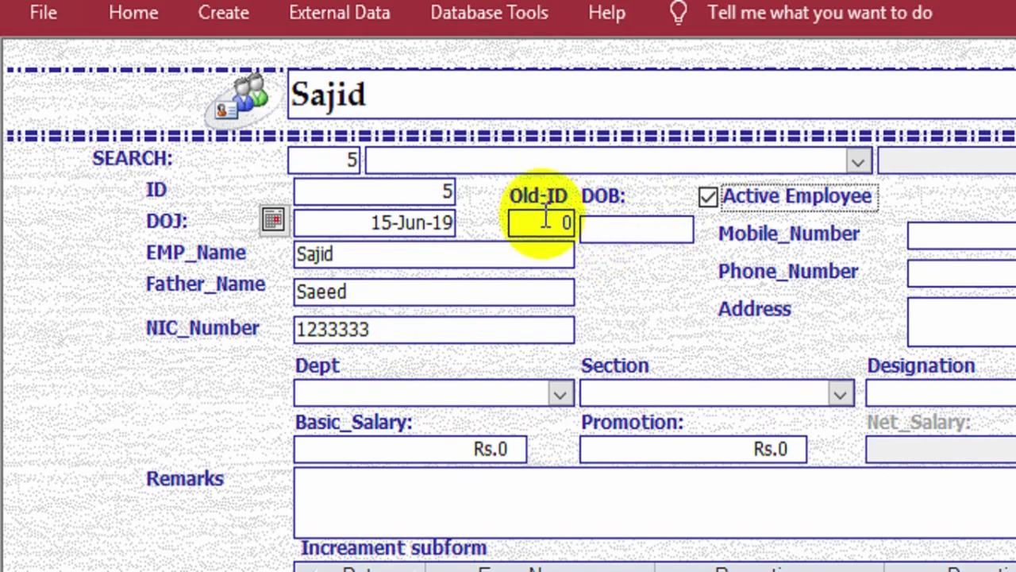
- Turn the employee's active status off and on again
{"action": "left_click", "coordinate": [627, 230]}
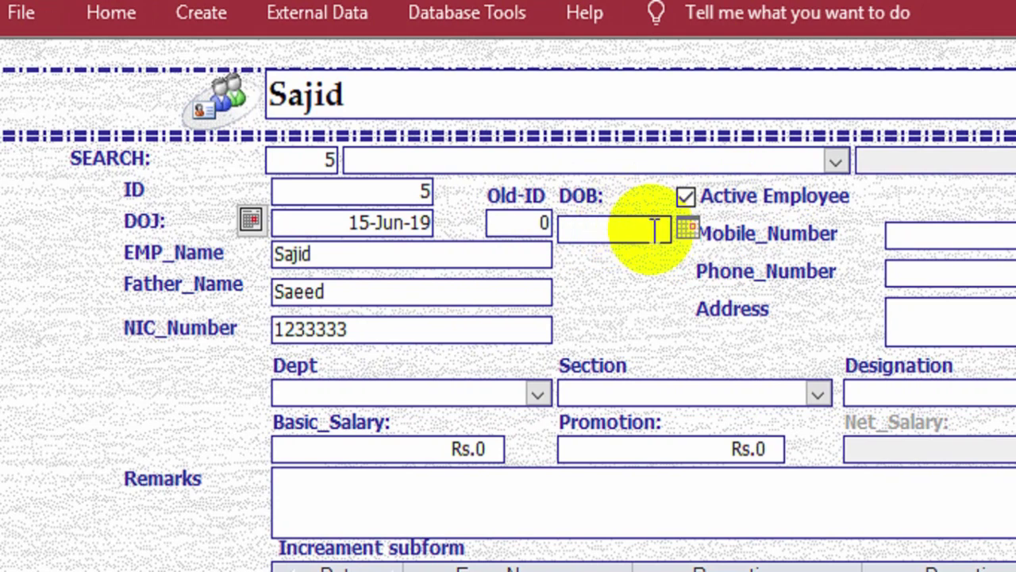
{"action": "left_click", "coordinate": [679, 195]}
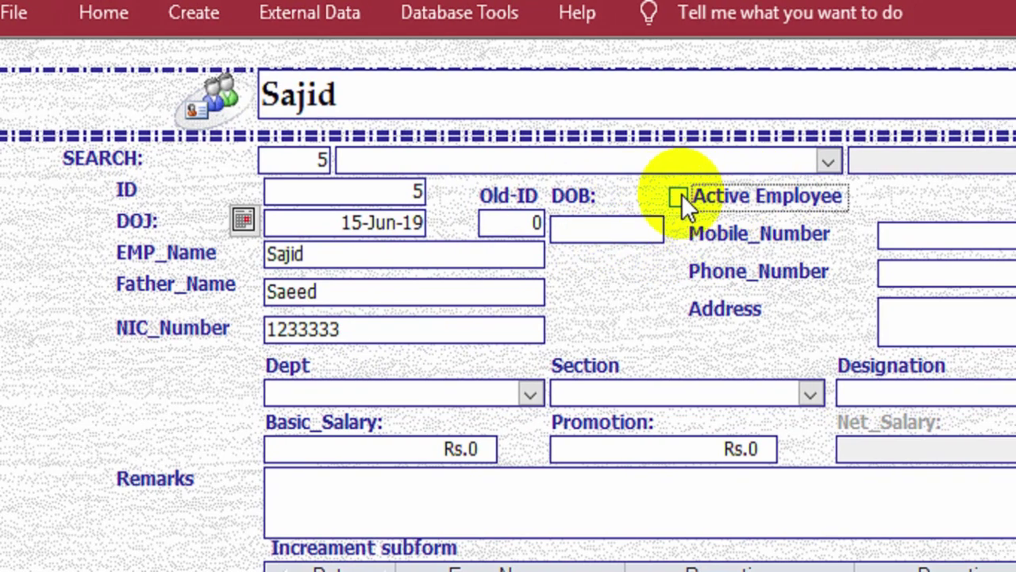
{"action": "left_click", "coordinate": [679, 197]}
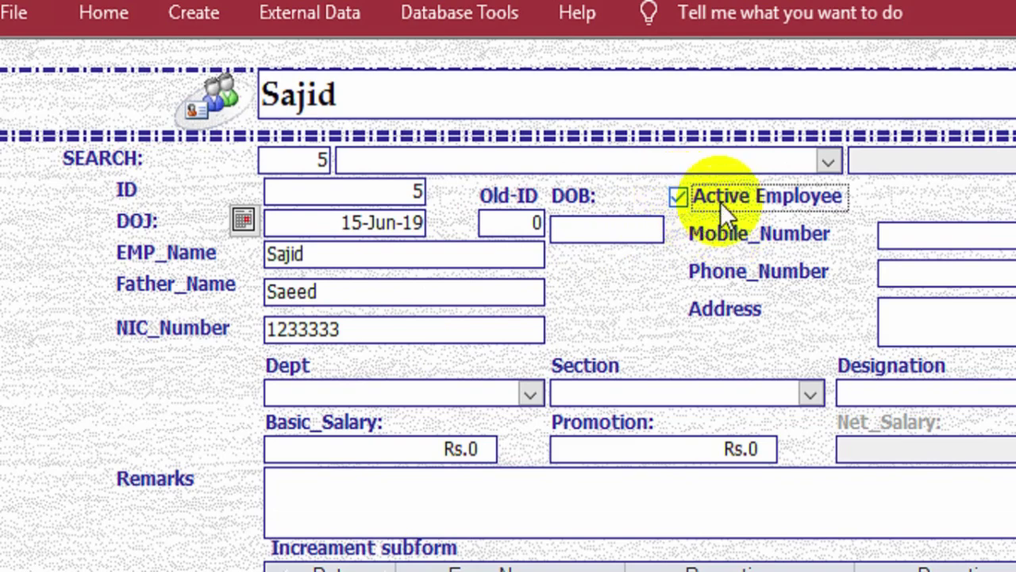
- Add the employee's portrait photo file to the record and acknowledge the selected file
{"action": "left_click", "coordinate": [942, 235]}
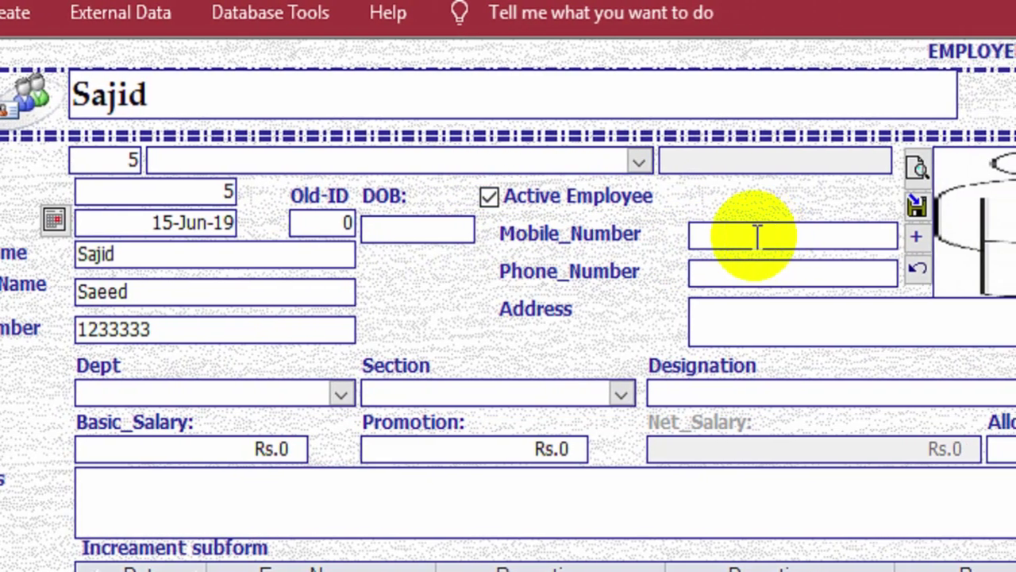
{"action": "left_click", "coordinate": [762, 324]}
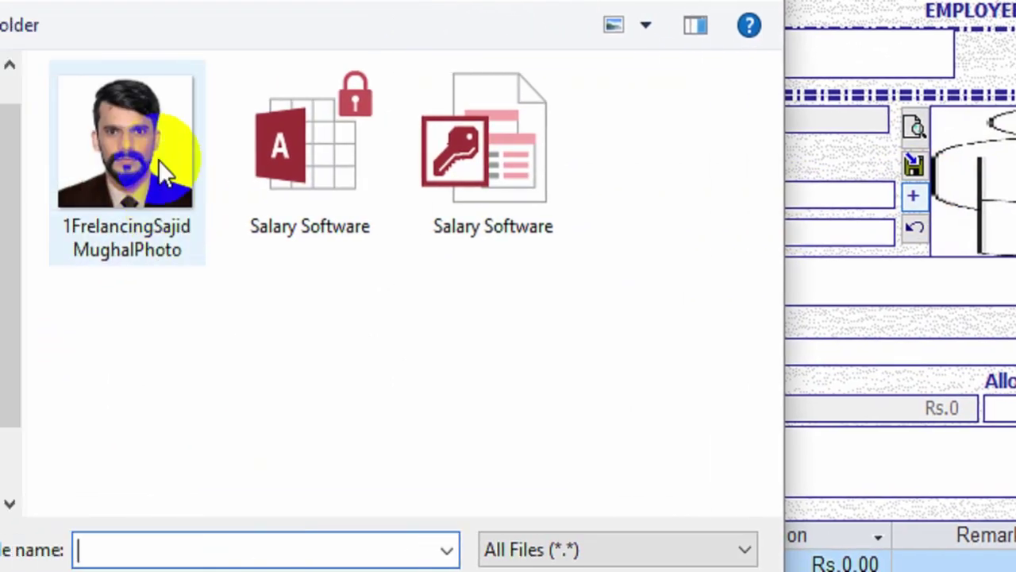
{"action": "left_click", "coordinate": [155, 163]}
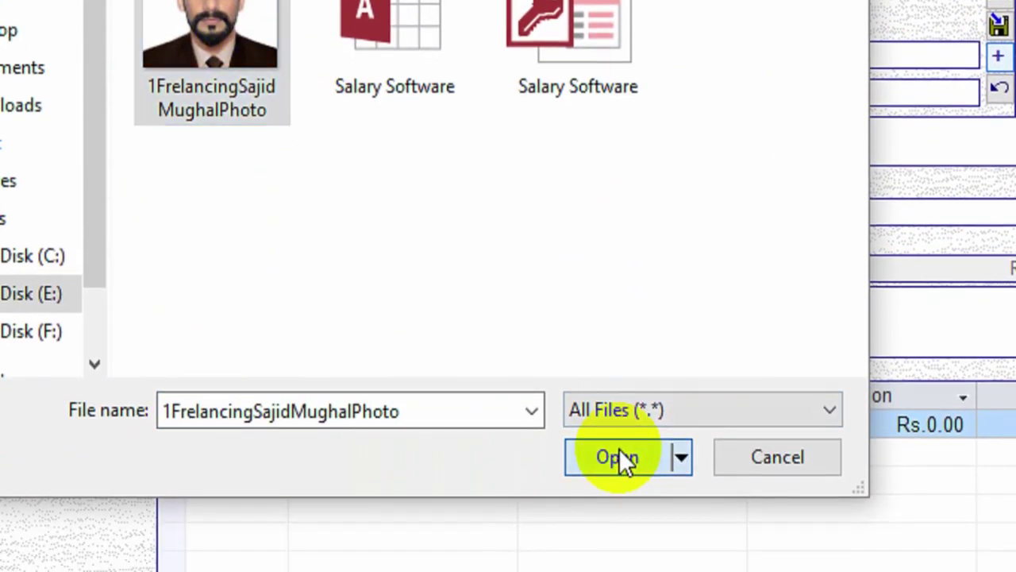
{"action": "left_click", "coordinate": [617, 511]}
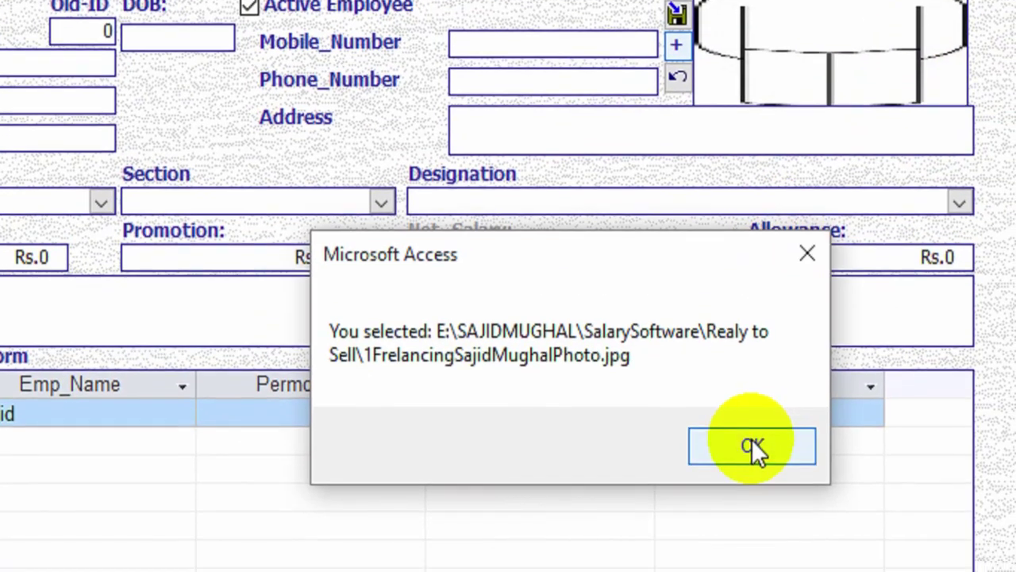
{"action": "left_click", "coordinate": [755, 475]}
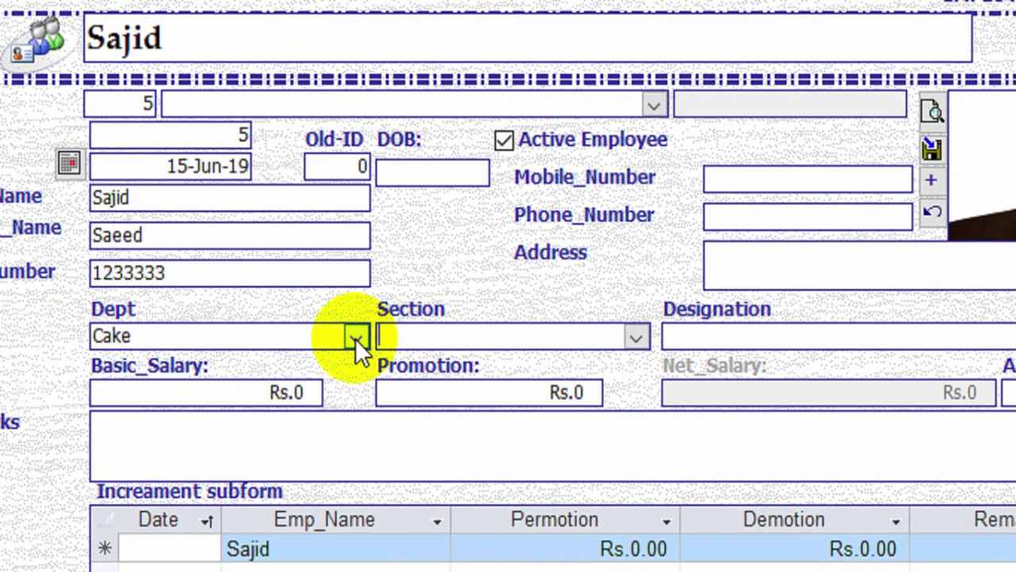
- Assign the employee to the Cake department, the Production section and the Manager designation
{"action": "left_click", "coordinate": [637, 337]}
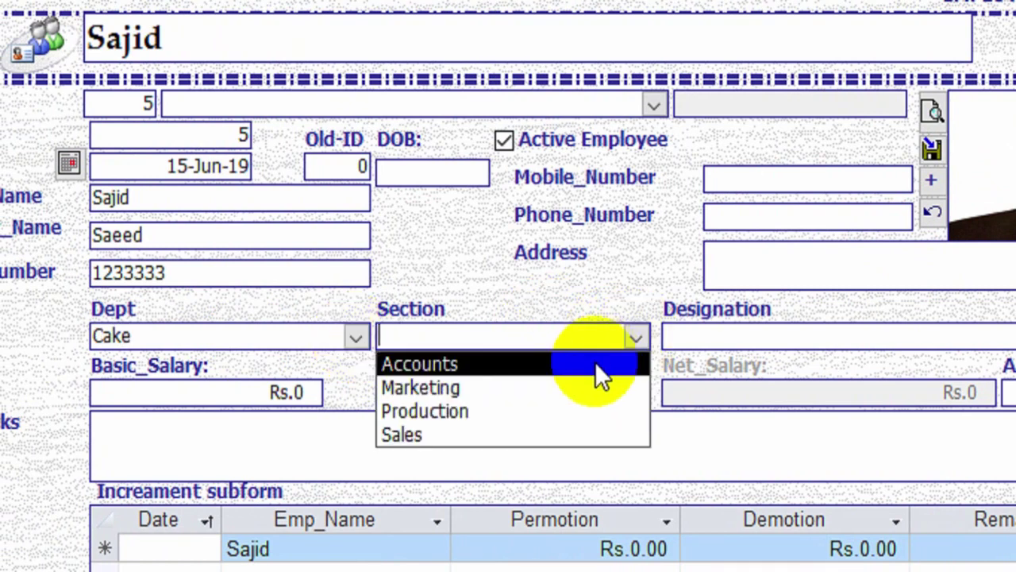
{"action": "left_click", "coordinate": [590, 409]}
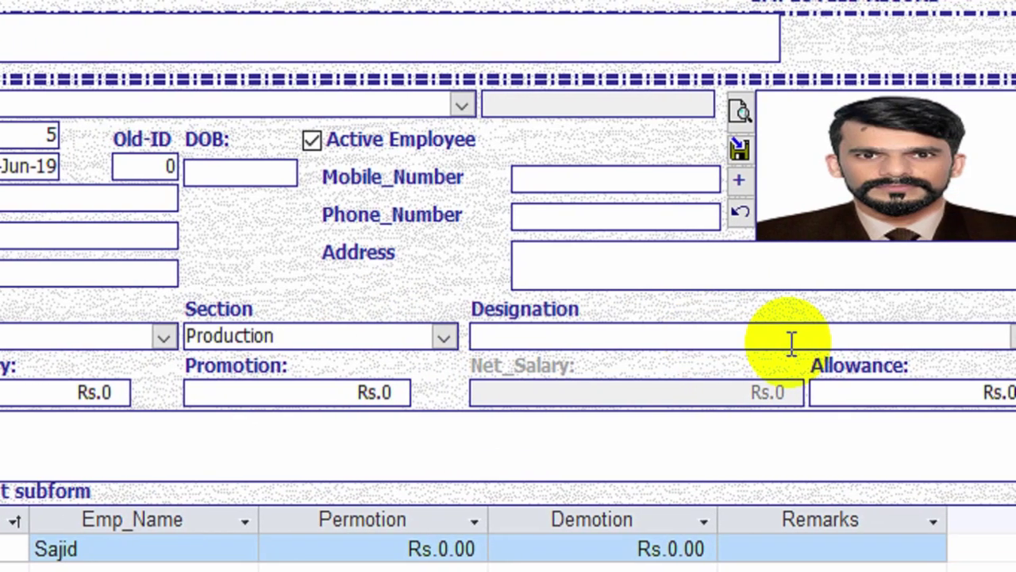
{"action": "left_click", "coordinate": [791, 343]}
{"action": "type", "text": "ma"}
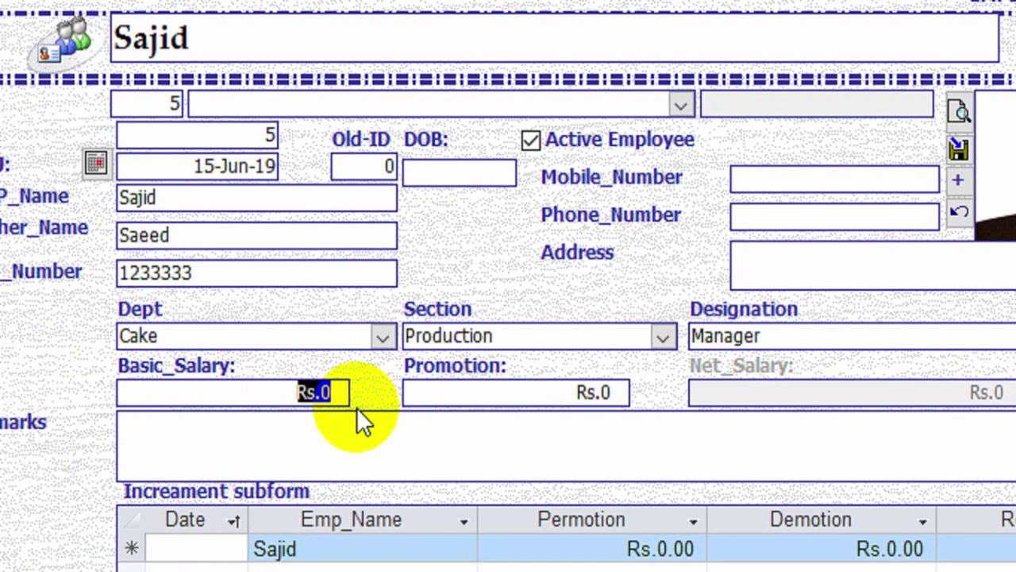
- Set the employee's basic salary to 50000 and the allowance to 1000, and close the employee form
{"action": "type", "text": "50000"}
{"action": "key", "text": "Tab"}
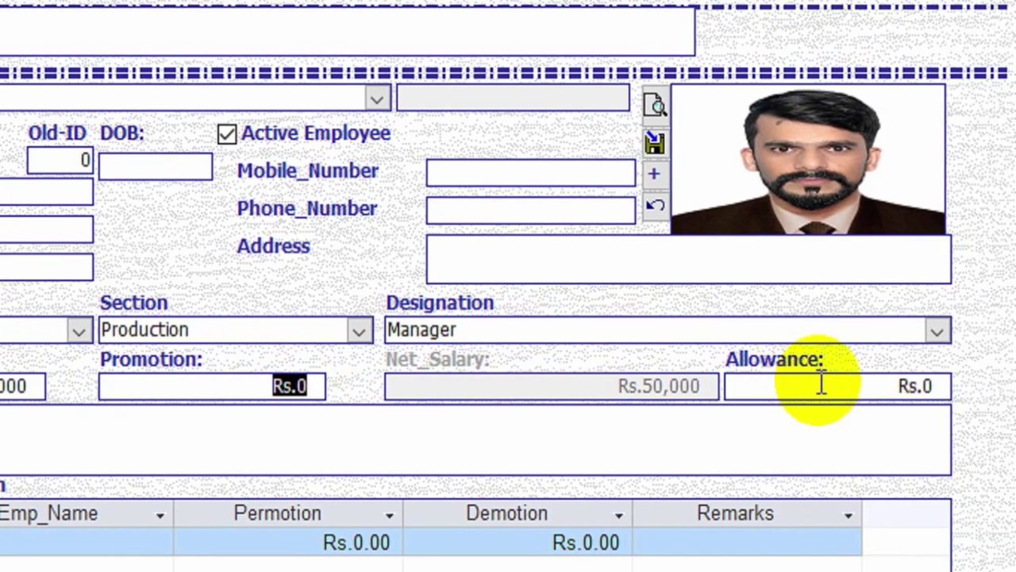
{"action": "key", "text": "Tab"}
{"action": "type", "text": "1000"}
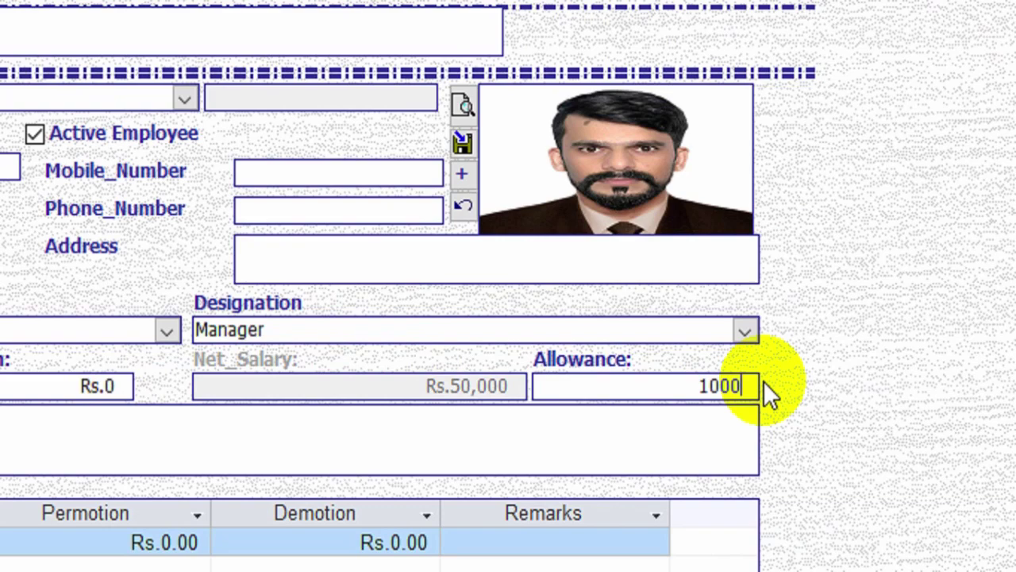
{"action": "left_click", "coordinate": [700, 434]}
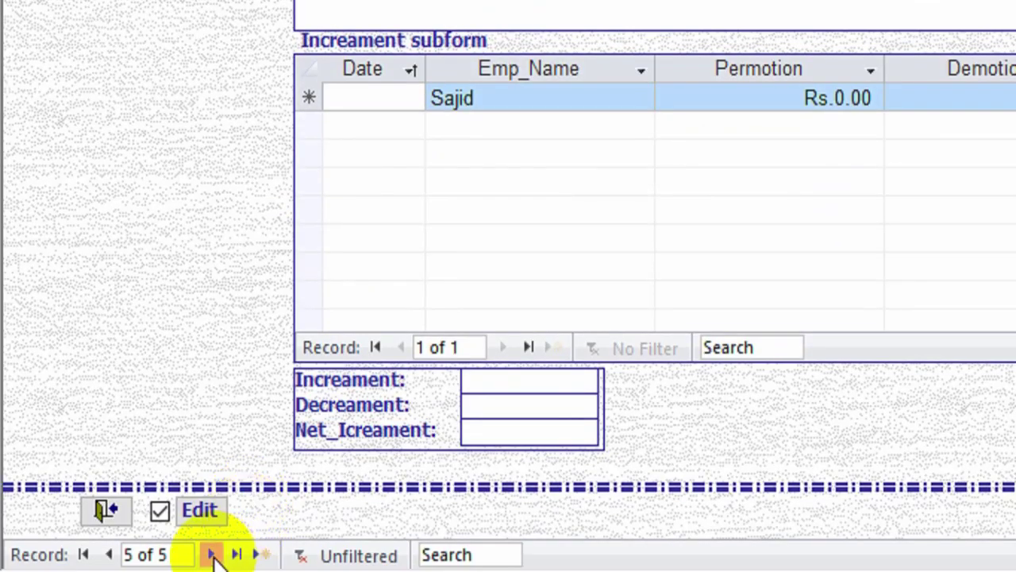
{"action": "left_click", "coordinate": [213, 558]}
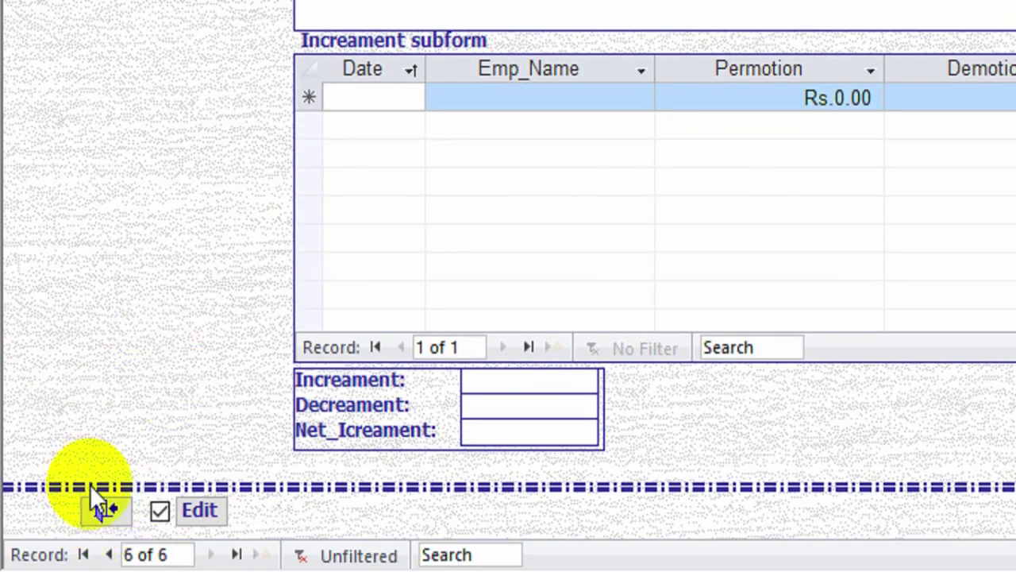
{"action": "left_click", "coordinate": [108, 510]}
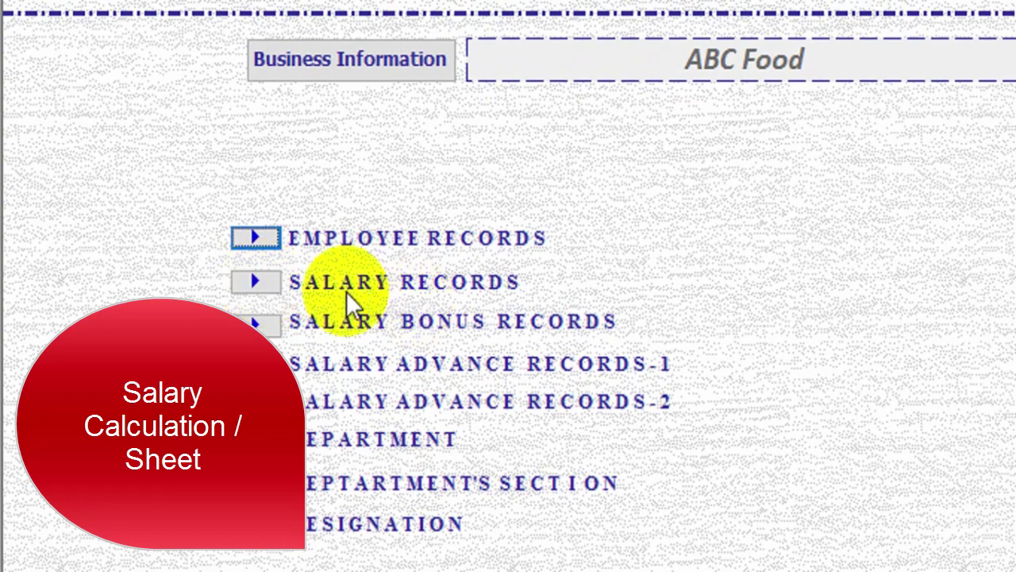
- Open the salary records with 31-8-19 as the salary month's last date and display the salary sheet
{"action": "left_click", "coordinate": [260, 283]}
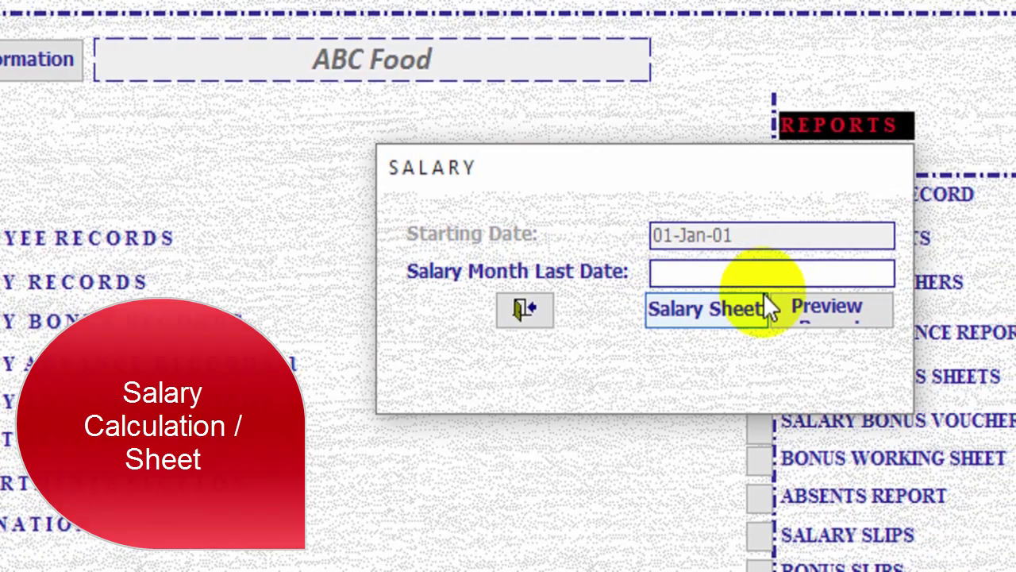
{"action": "type", "text": "31-"}
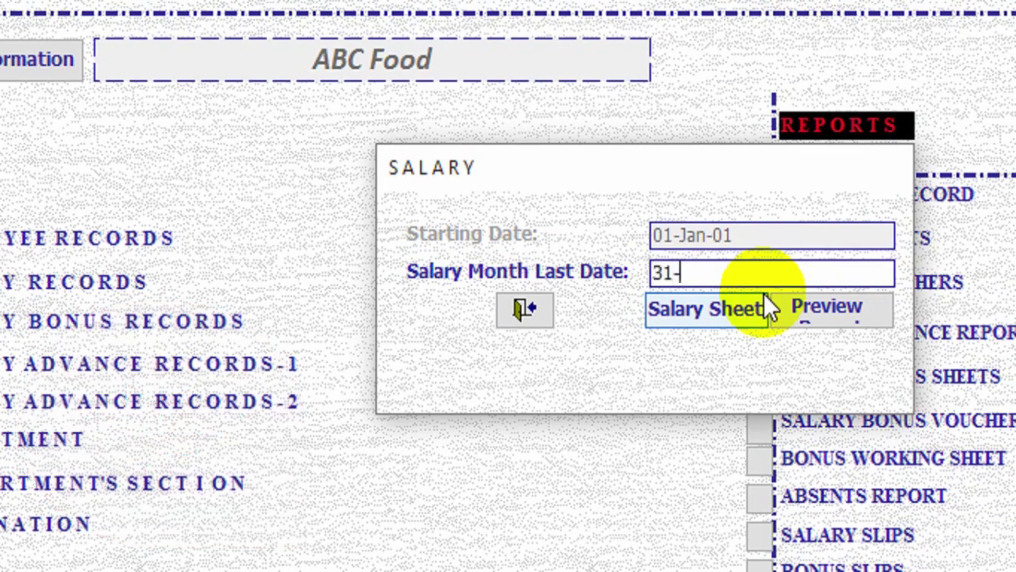
{"action": "type", "text": "8-19"}
{"action": "left_click", "coordinate": [700, 309]}
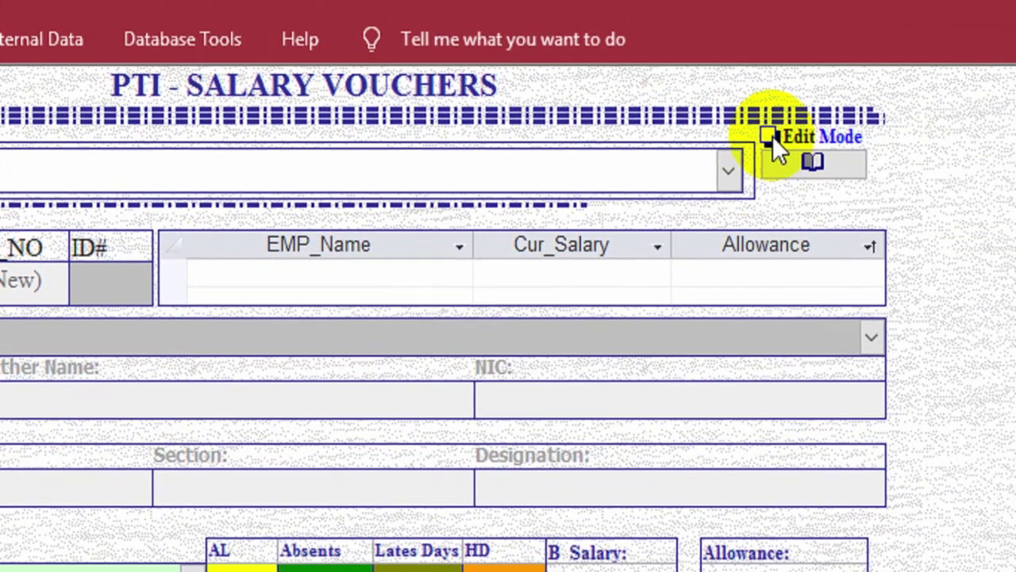
- Turn on Edit Mode and load the Aug-19 salary voucher of the Cake department's Sales section manager by choosing that employee's name
{"action": "left_click", "coordinate": [769, 137]}
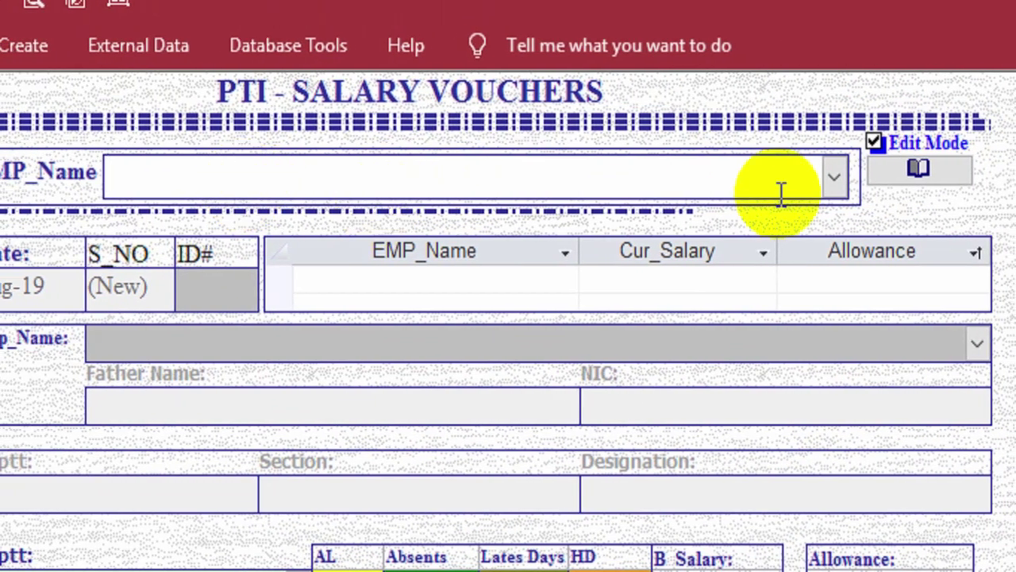
{"action": "left_click", "coordinate": [833, 177]}
{"action": "left_click", "coordinate": [365, 349]}
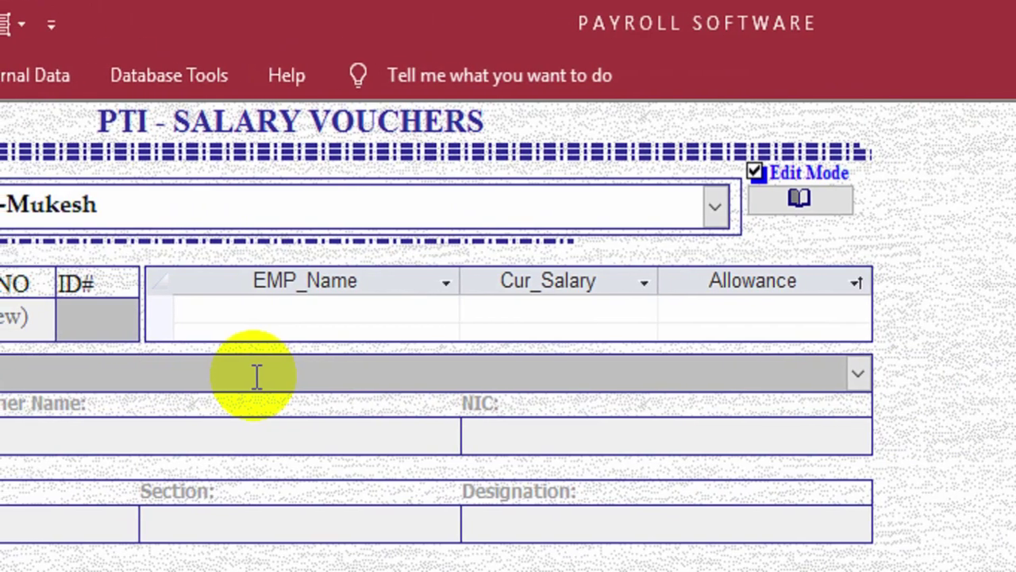
{"action": "left_click", "coordinate": [83, 376]}
{"action": "type", "text": "3-Mukesh"}
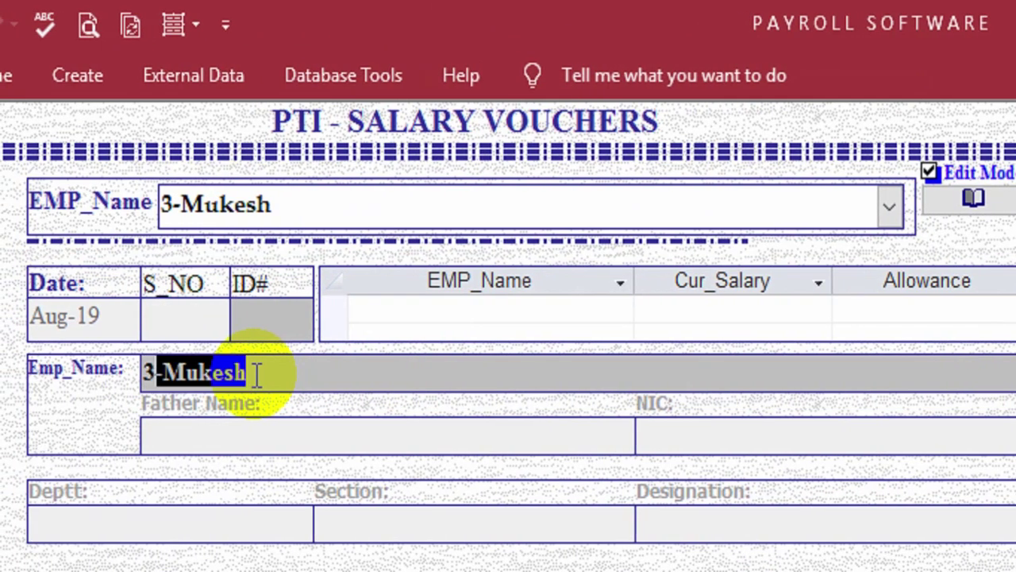
{"action": "key", "text": "Return"}
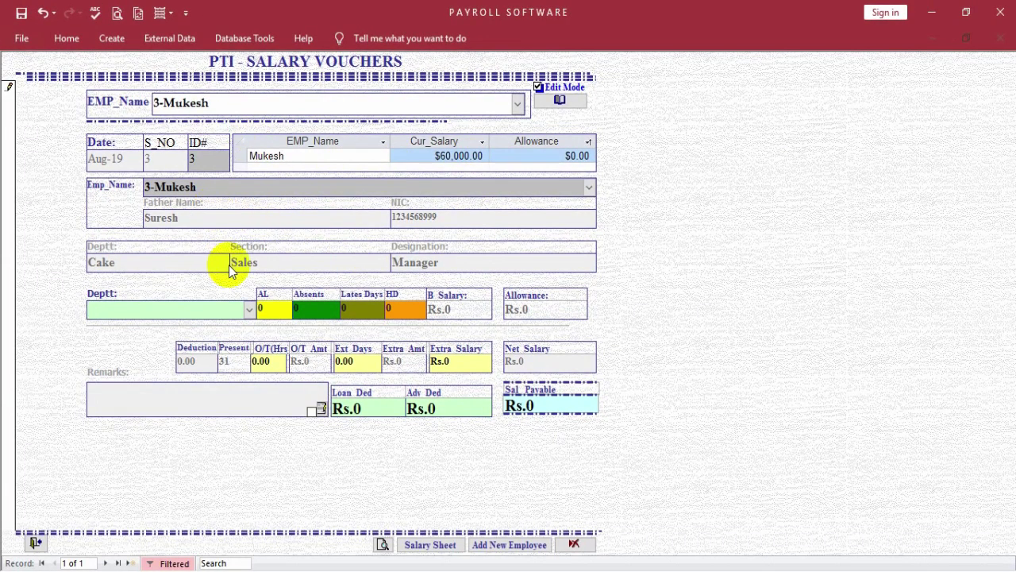
- Assign the salary voucher to the Cake department
{"action": "left_click", "coordinate": [277, 308]}
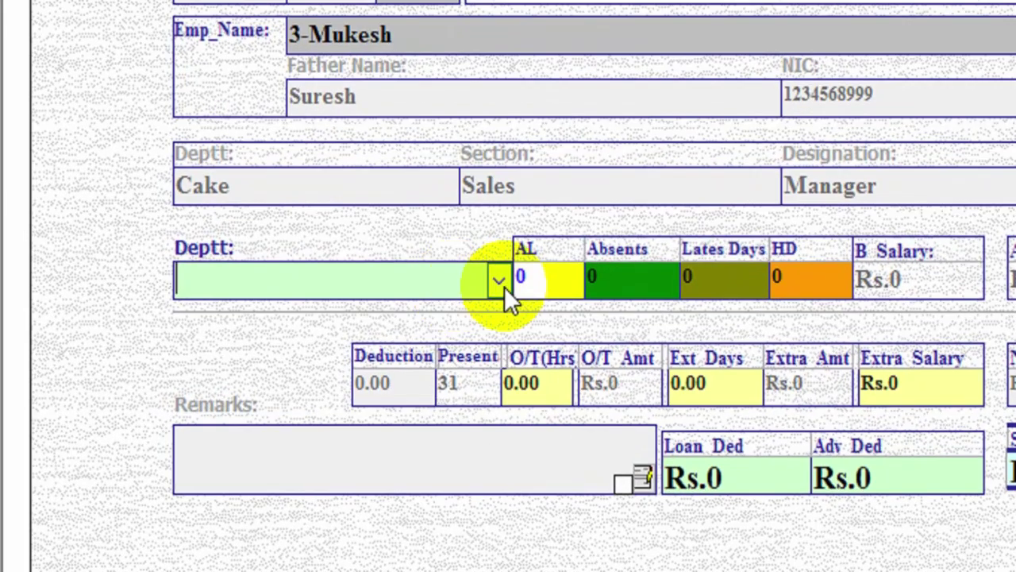
{"action": "left_click", "coordinate": [250, 309]}
{"action": "left_click", "coordinate": [403, 318]}
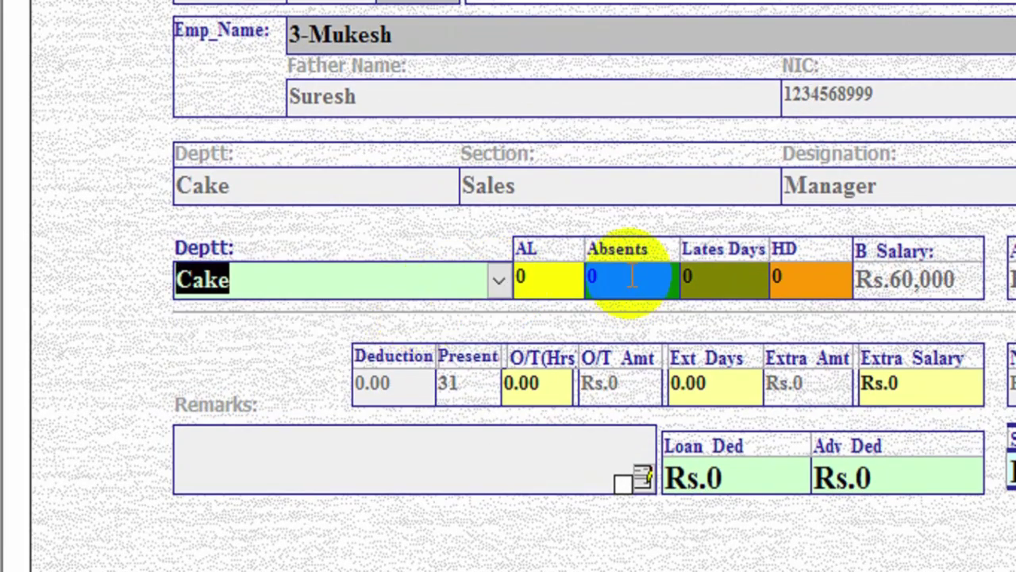
- Record the employee's attendance with AL 1, Absents 2 and Lates Days 2
{"action": "left_click", "coordinate": [560, 277]}
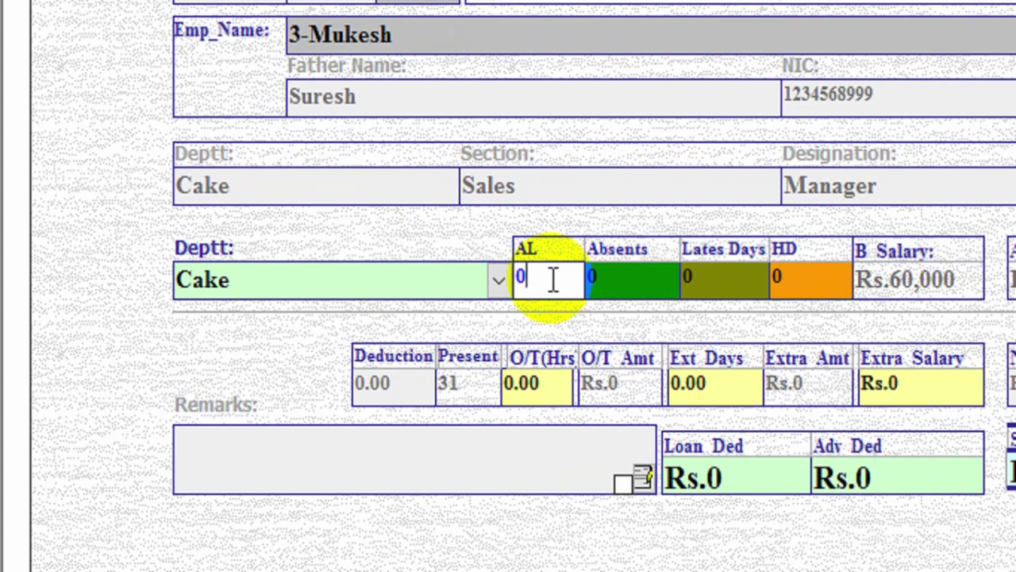
{"action": "left_click_drag", "start_coordinate": [548, 279], "coordinate": [511, 278]}
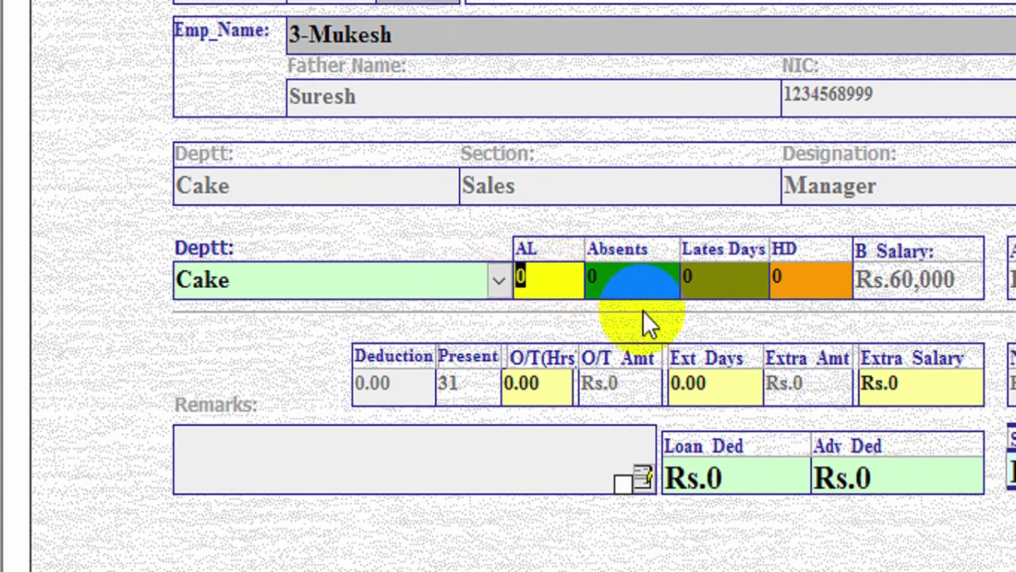
{"action": "type", "text": "1"}
{"action": "key", "text": "Tab"}
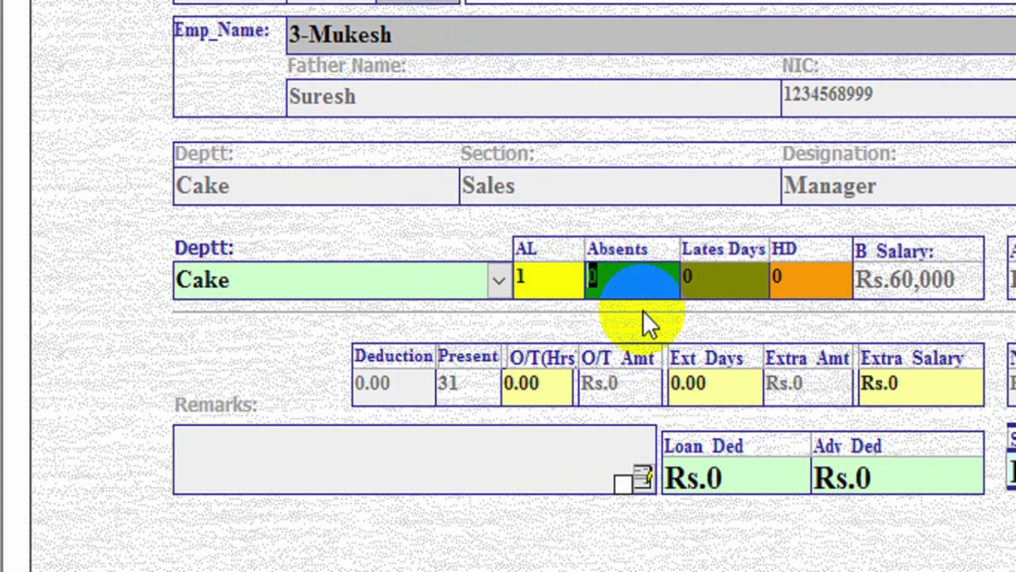
{"action": "type", "text": "2"}
{"action": "key", "text": "Tab"}
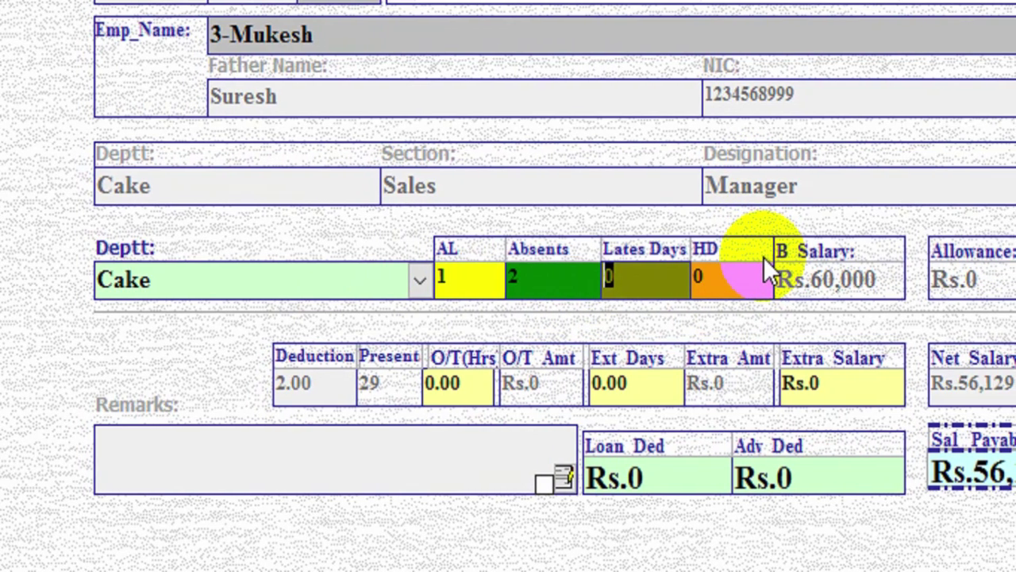
{"action": "type", "text": "2"}
{"action": "key", "text": "Tab"}
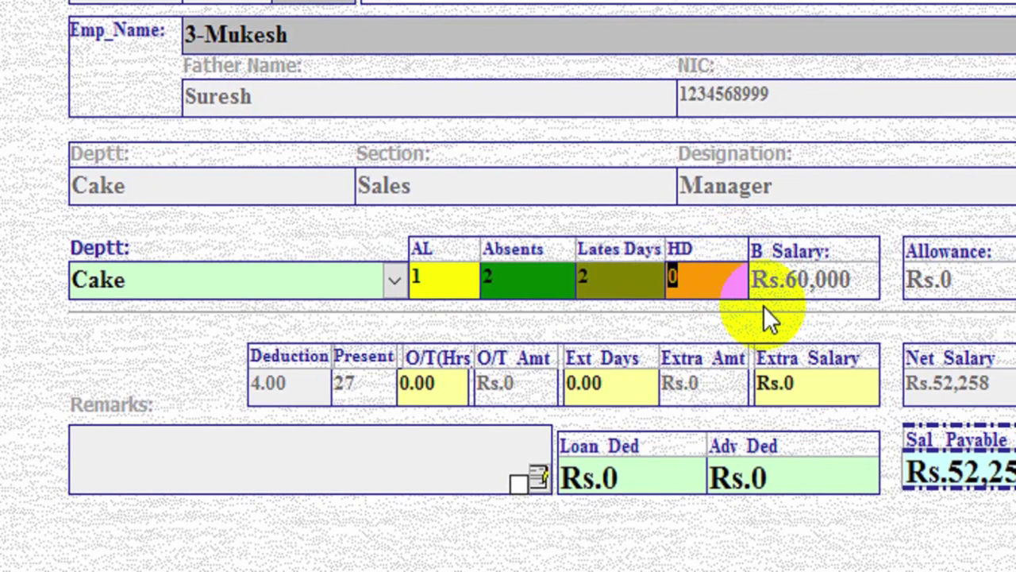
- Set the employee's overtime to 5 hours, leaving the half days, extra days and extra salary as they are
{"action": "key", "text": "Tab"}
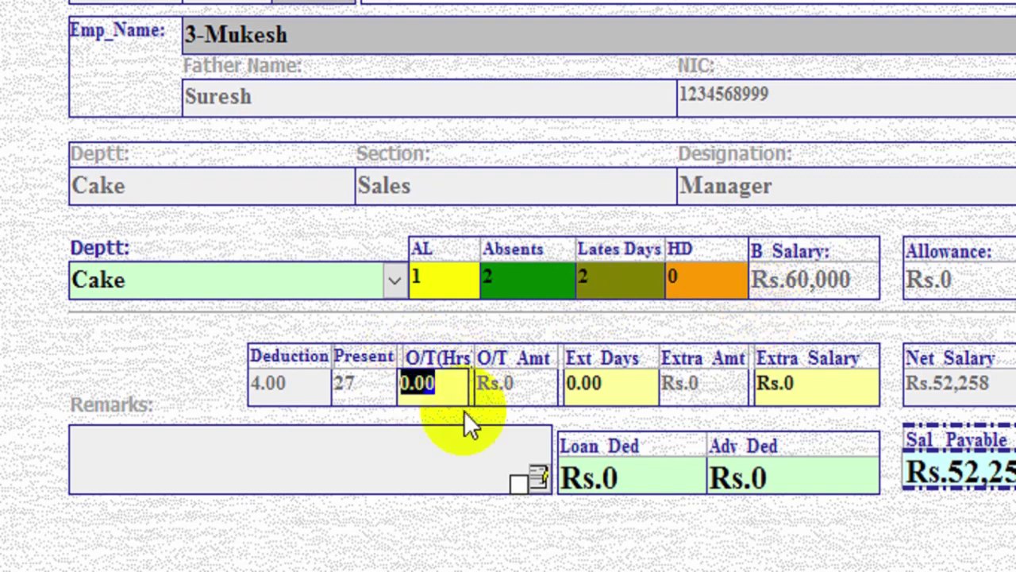
{"action": "type", "text": "5"}
{"action": "key", "text": "Tab"}
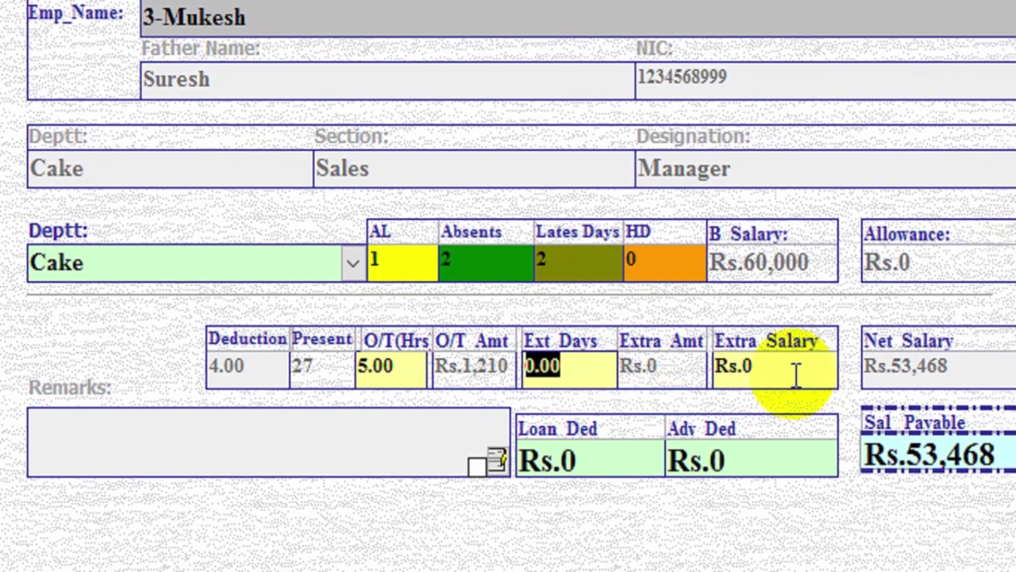
{"action": "left_click", "coordinate": [830, 373]}
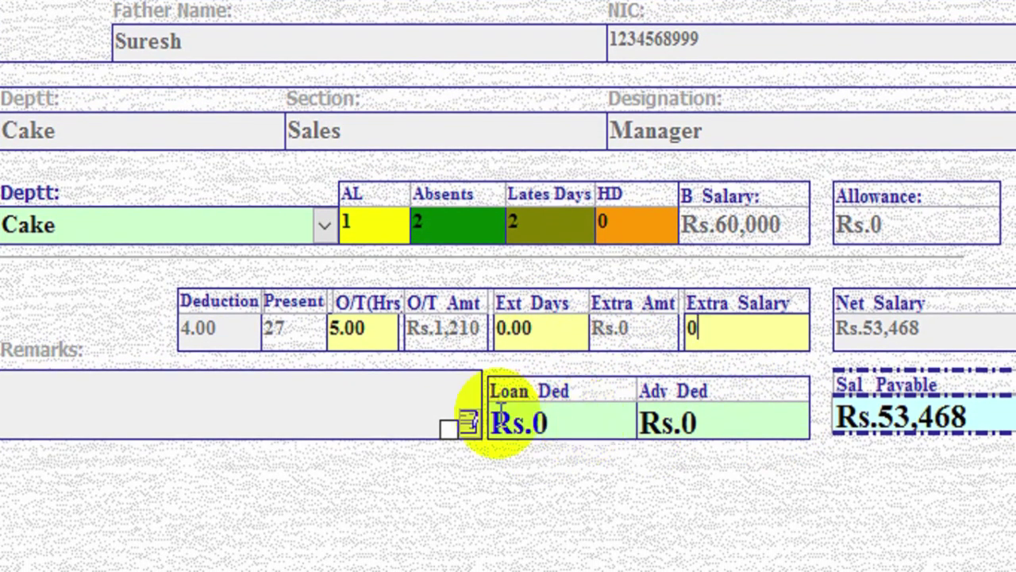
- Set the voucher's loan deduction to 2000 and its advance deduction to 12000
{"action": "left_click", "coordinate": [502, 408]}
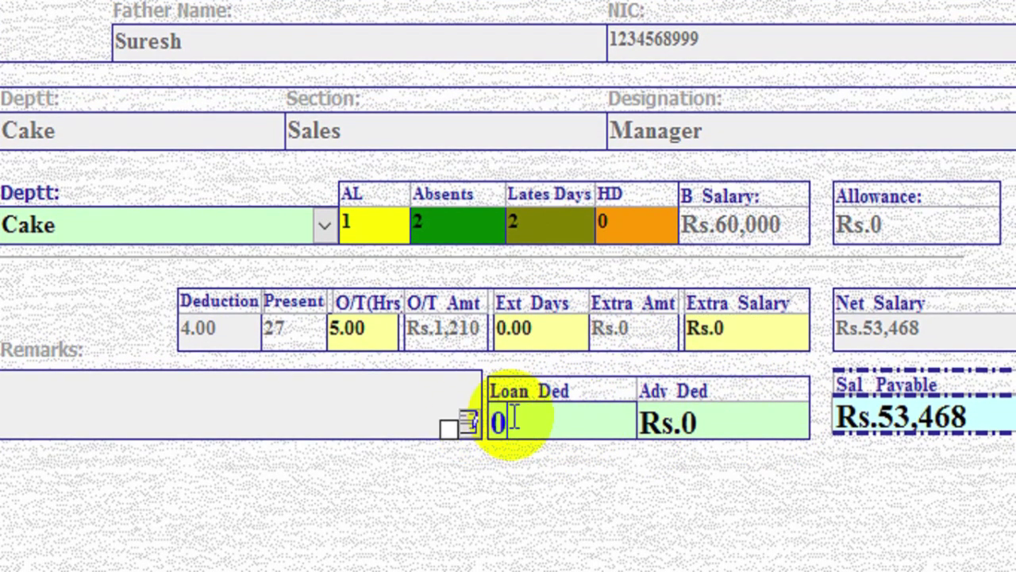
{"action": "left_click_drag", "start_coordinate": [513, 416], "coordinate": [484, 417]}
{"action": "type", "text": "2000"}
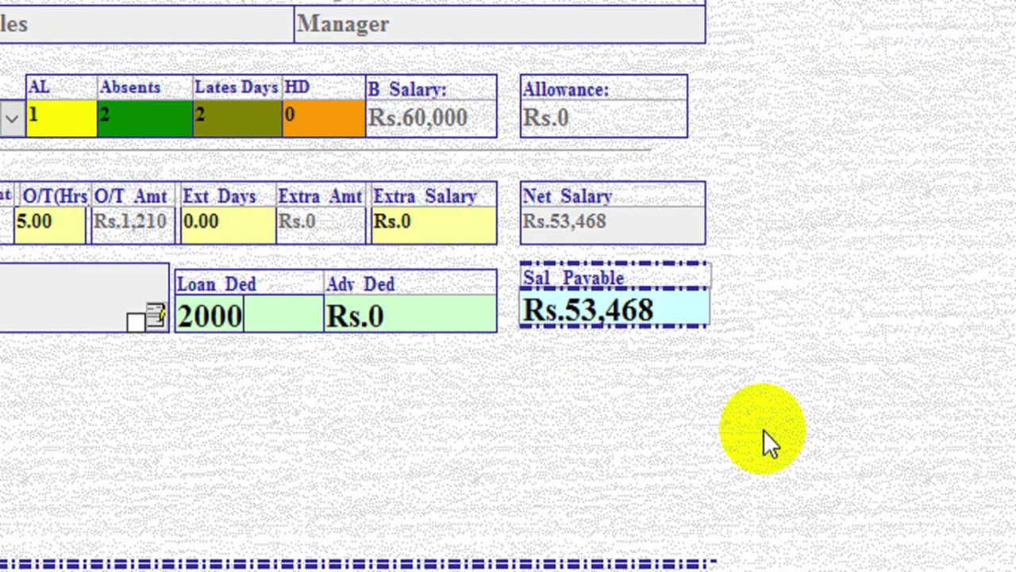
{"action": "key", "text": "Tab"}
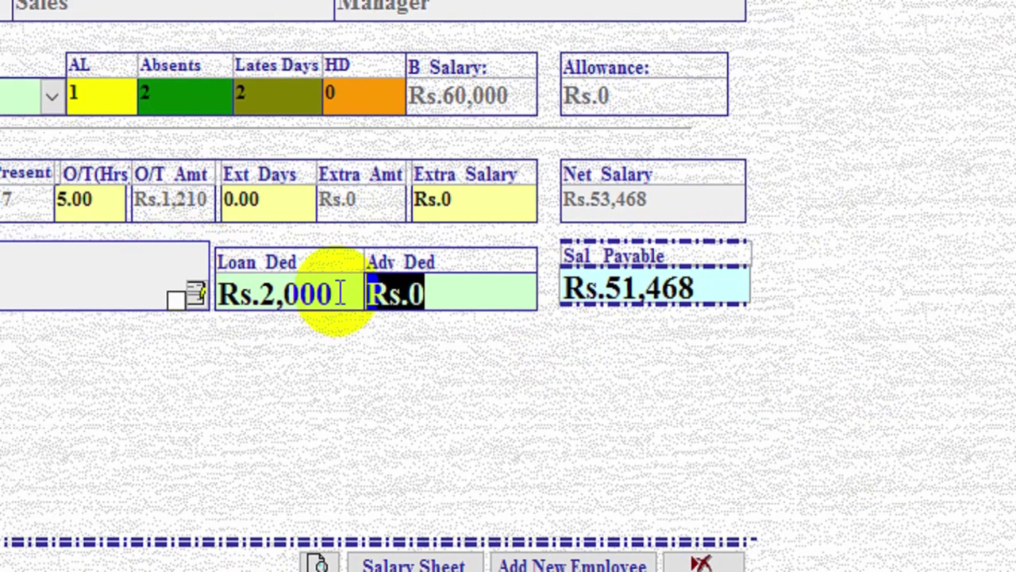
{"action": "left_click", "coordinate": [262, 292]}
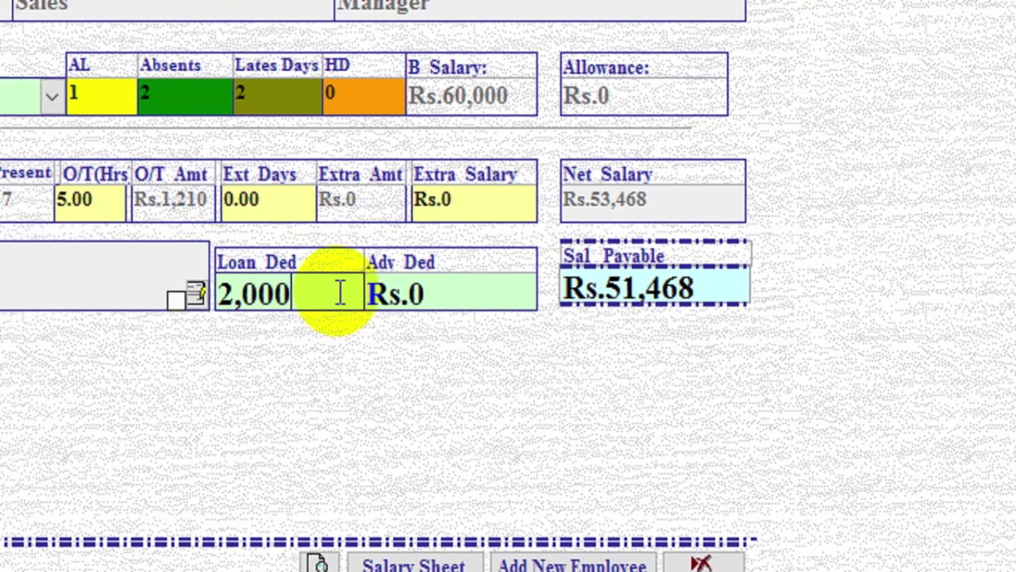
{"action": "left_click", "coordinate": [474, 291]}
{"action": "left_click_drag", "start_coordinate": [411, 293], "coordinate": [363, 294]}
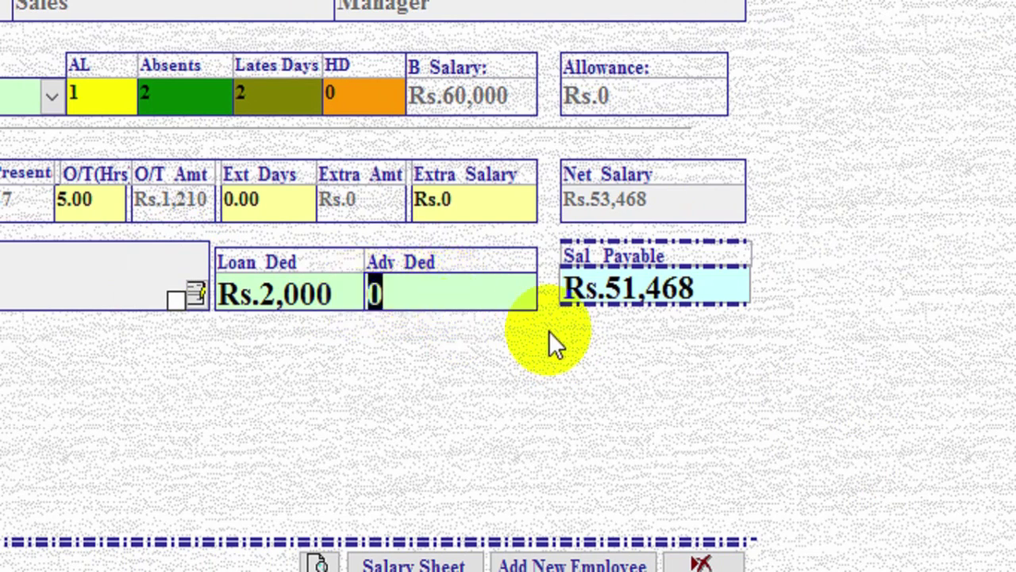
{"action": "type", "text": "12000"}
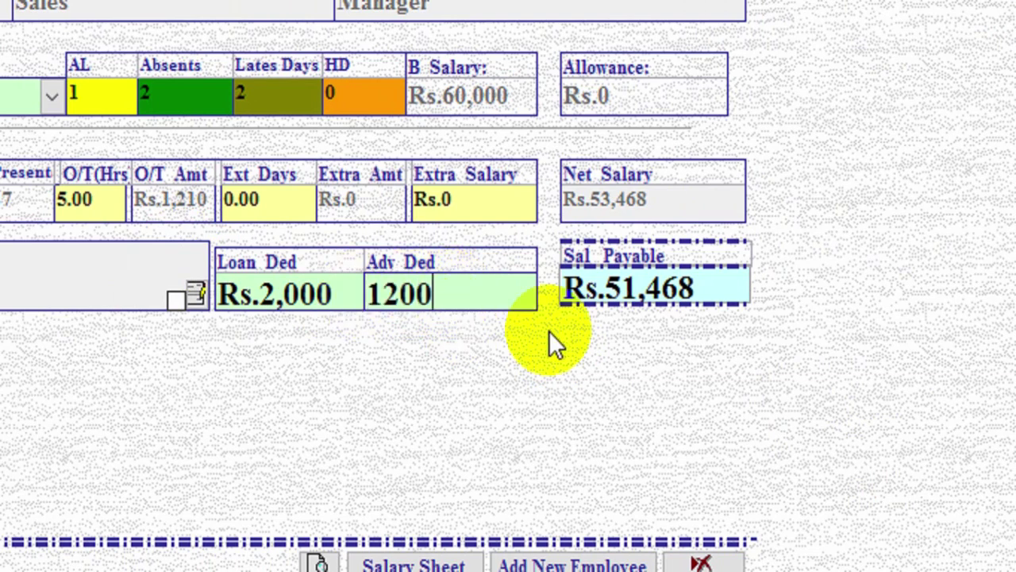
{"action": "key", "text": "Tab"}
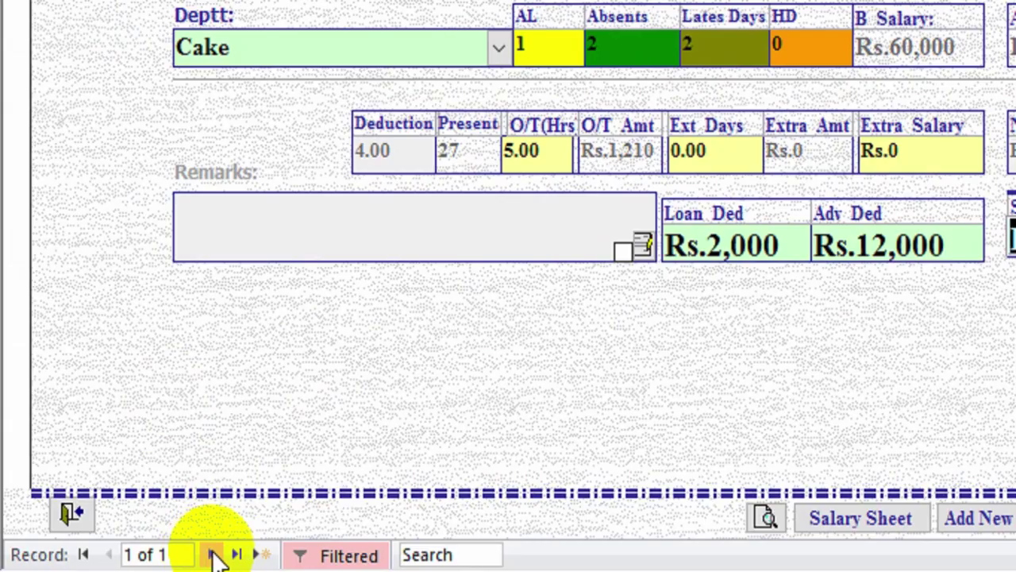
- Move past the finished record, close the voucher form, and preview the salary report for the month ending 31-8-19
{"action": "left_click", "coordinate": [214, 555]}
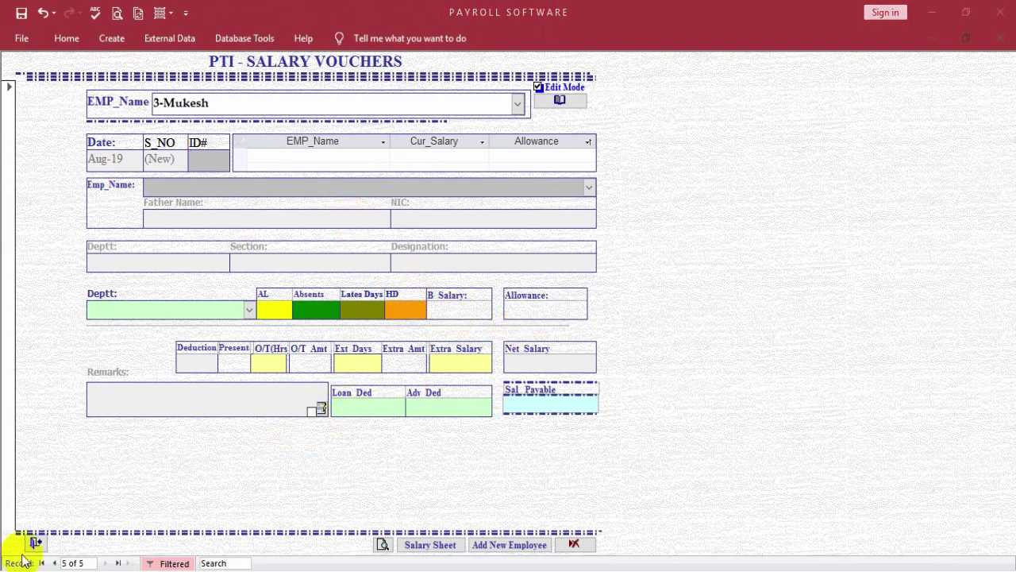
{"action": "left_click", "coordinate": [35, 543]}
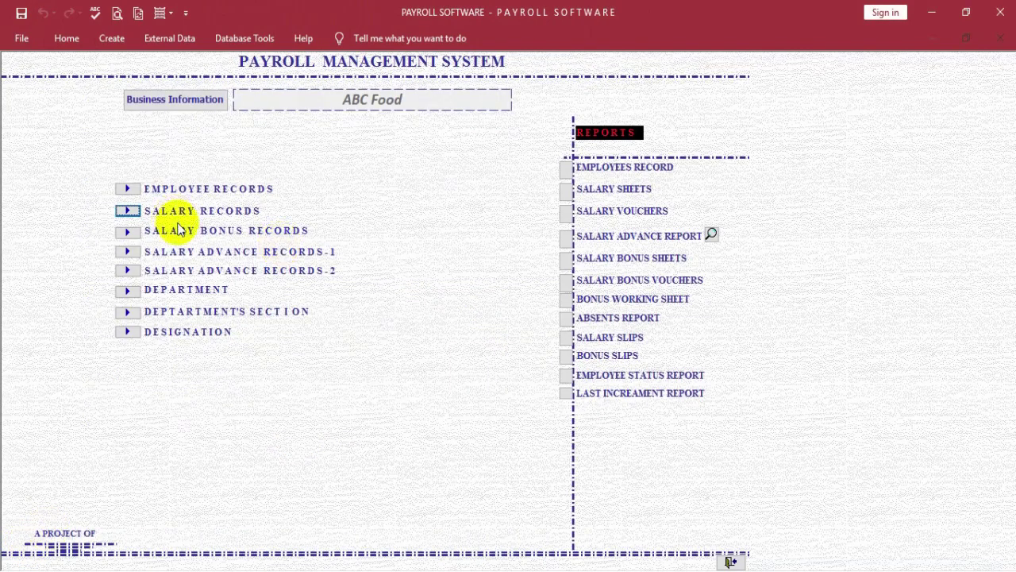
{"action": "left_click", "coordinate": [129, 210]}
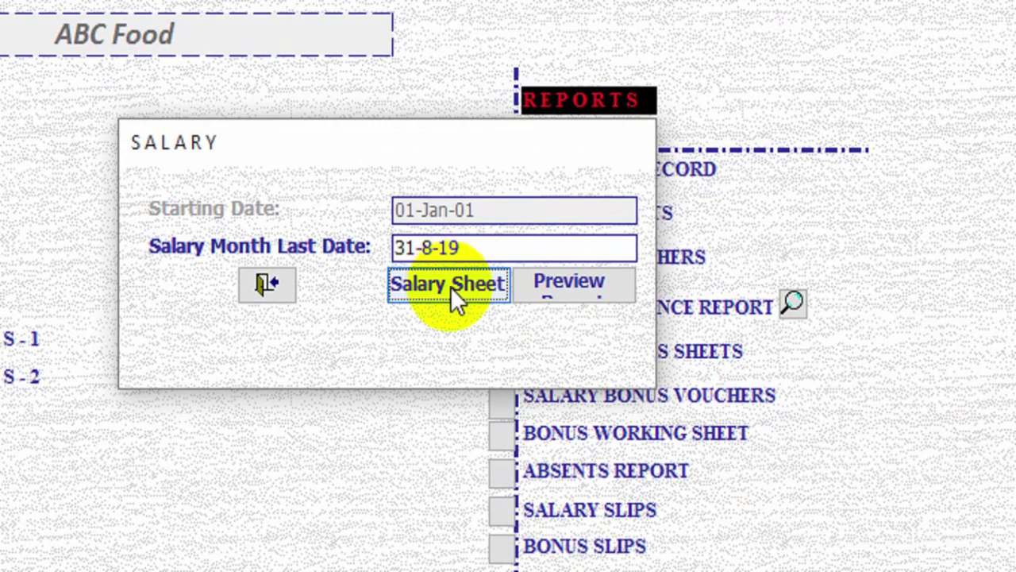
{"action": "left_click", "coordinate": [584, 285]}
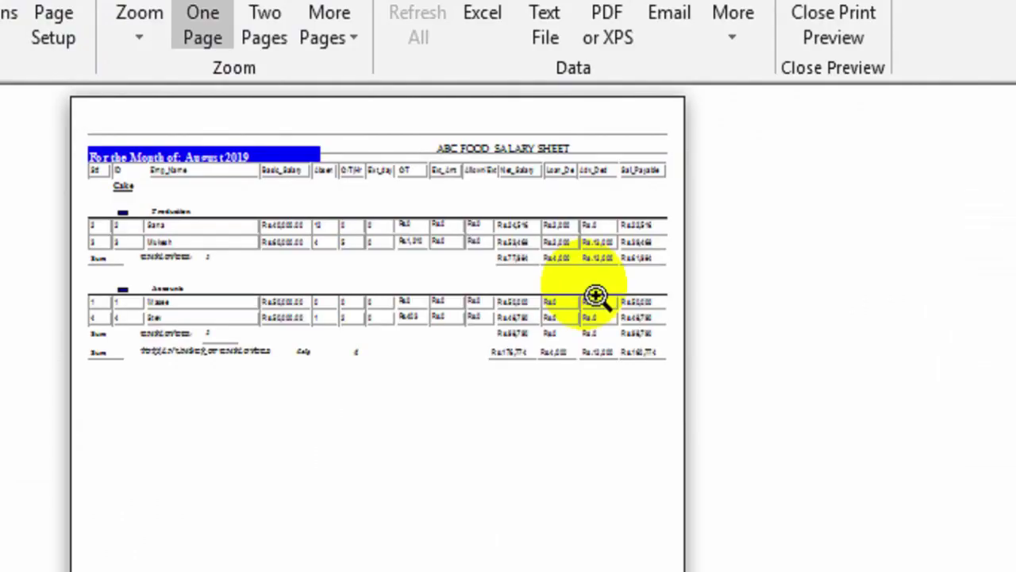
- Examine the August 2019 salary sheet's per-employee amounts and section sums up close, and close the print preview
{"action": "left_click", "coordinate": [363, 325]}
{"action": "left_click", "coordinate": [477, 365]}
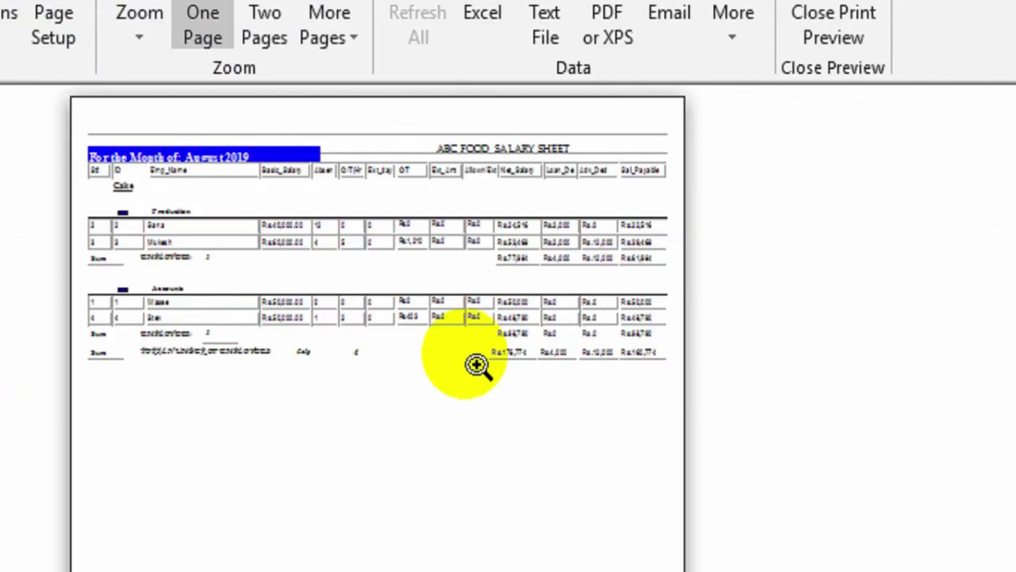
{"action": "left_click", "coordinate": [477, 365]}
{"action": "scroll", "coordinate": [433, 294], "scroll_direction": "up", "scroll_amount": 3}
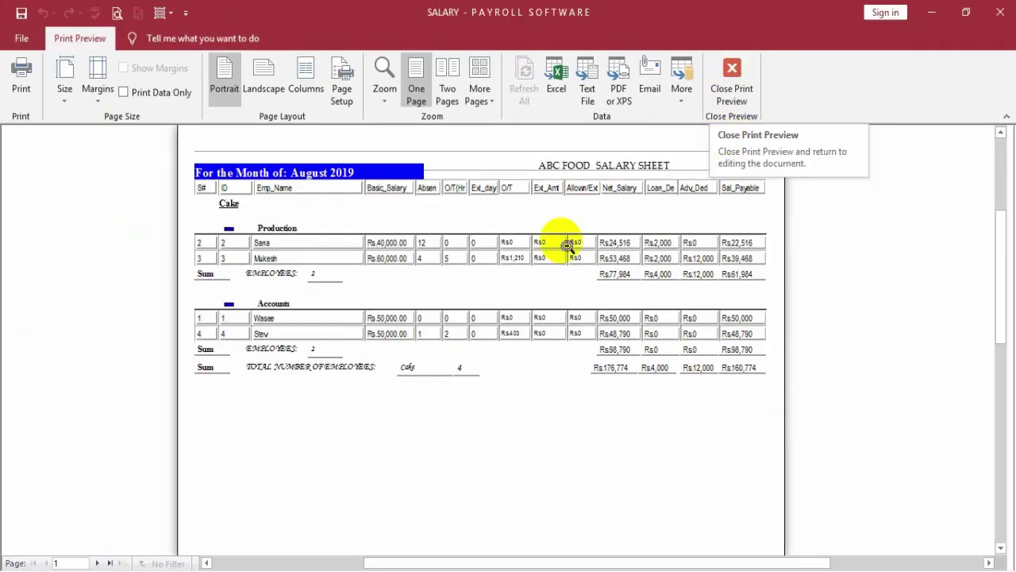
{"action": "left_click", "coordinate": [736, 93]}
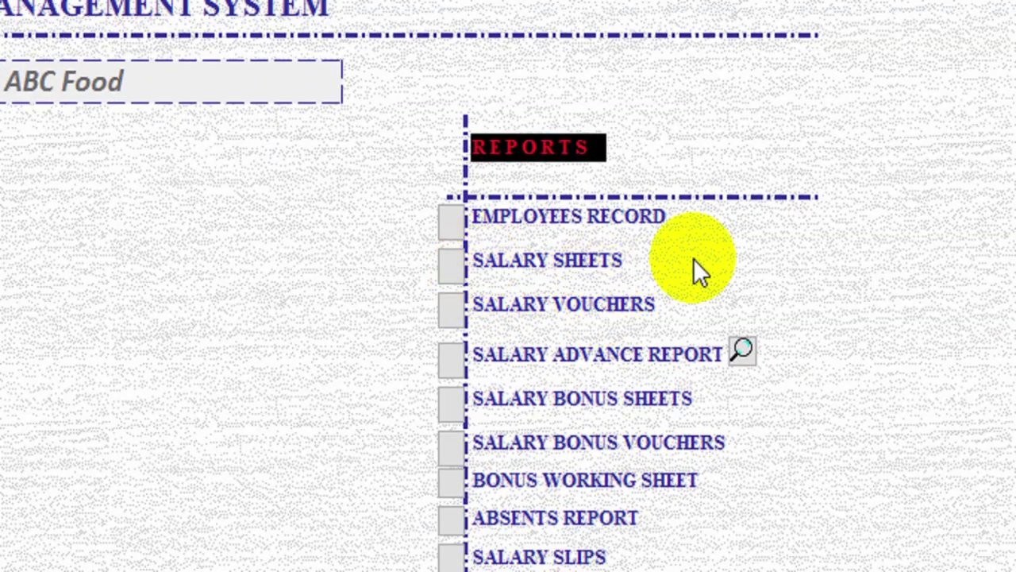
- Preview the Active Employees report for the Cake department and close the preview
{"action": "left_click", "coordinate": [455, 223]}
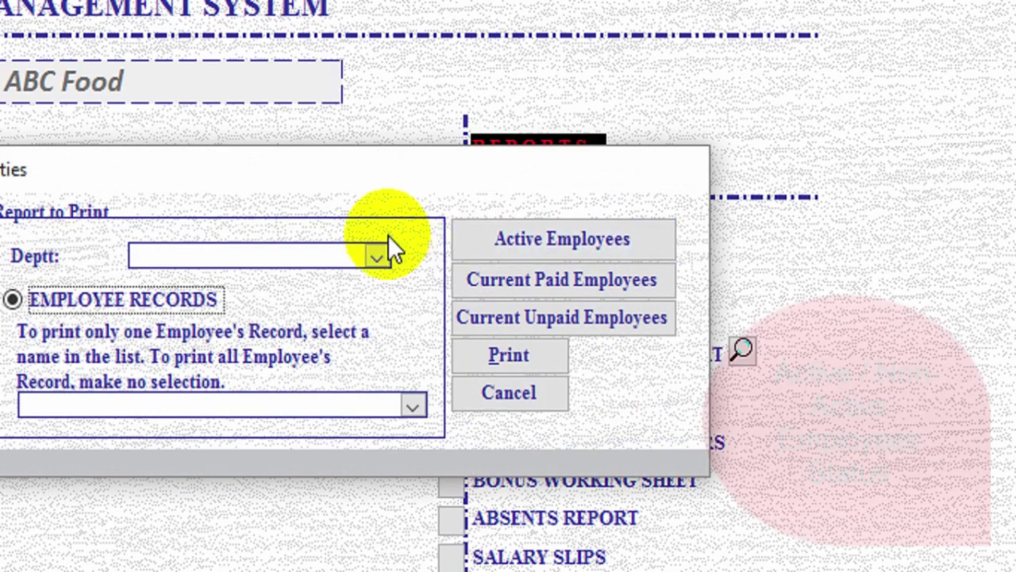
{"action": "left_click", "coordinate": [379, 255]}
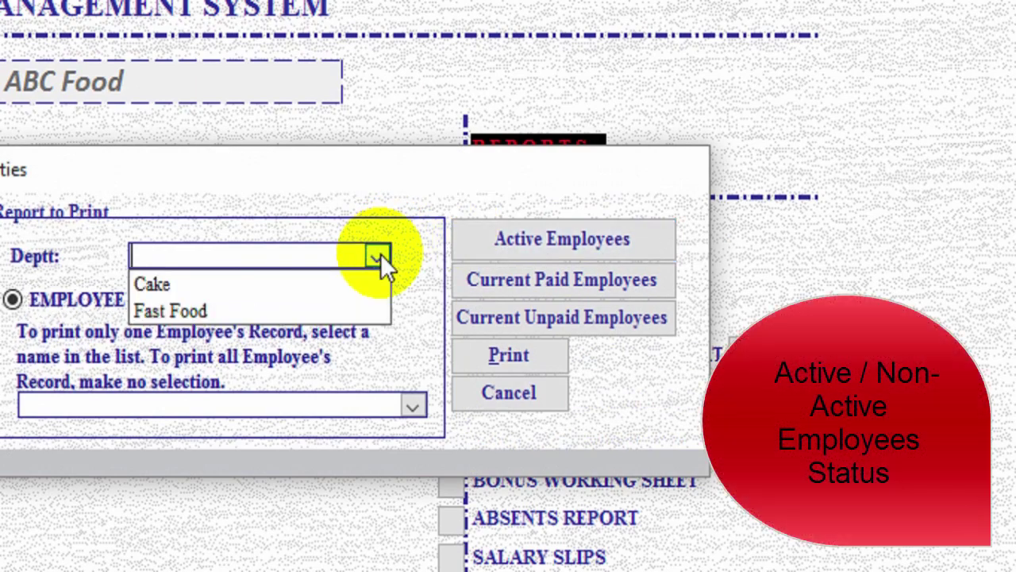
{"action": "left_click", "coordinate": [289, 284]}
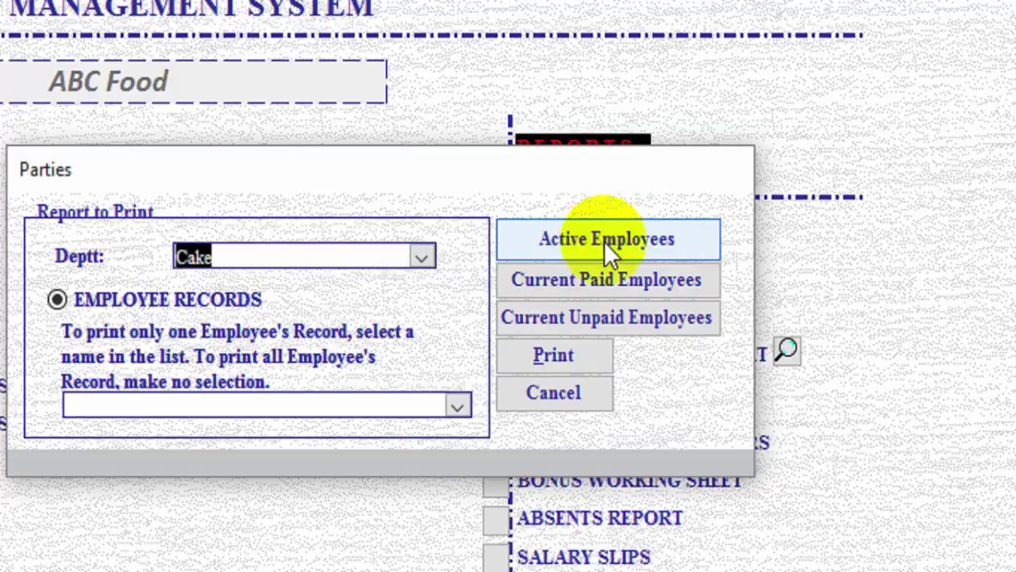
{"action": "left_click", "coordinate": [606, 253]}
{"action": "left_click", "coordinate": [617, 254]}
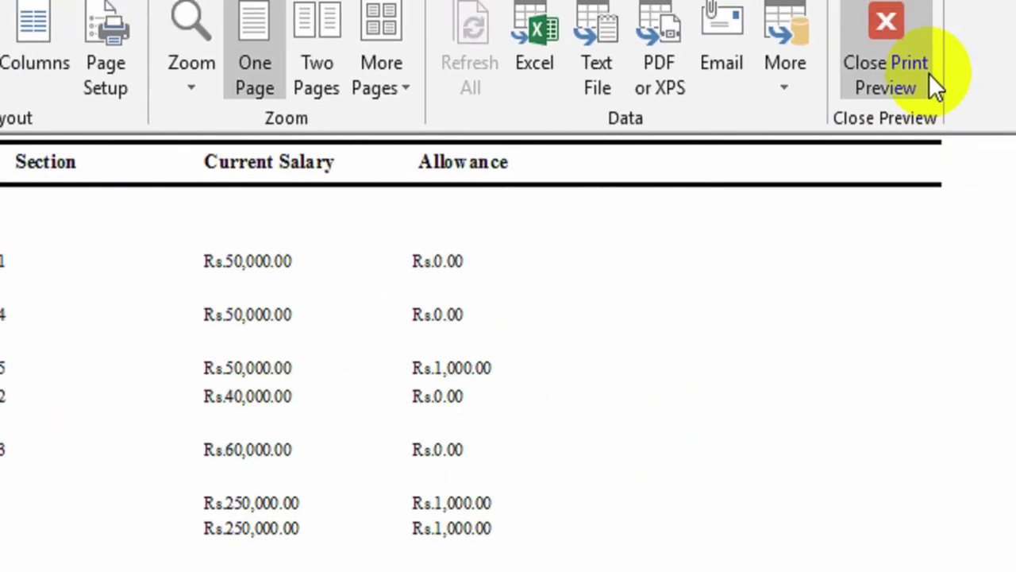
{"action": "left_click", "coordinate": [796, 131]}
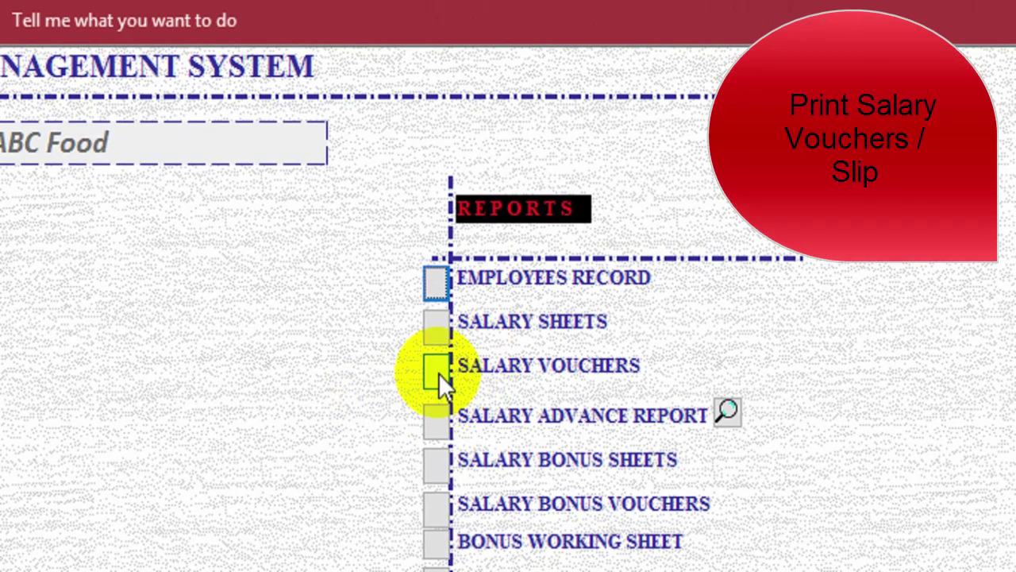
- Preview the salary vouchers report for the month 31-Aug-19 and the Cake department, leaving the employee selection empty to include all employees
{"action": "left_click", "coordinate": [438, 373]}
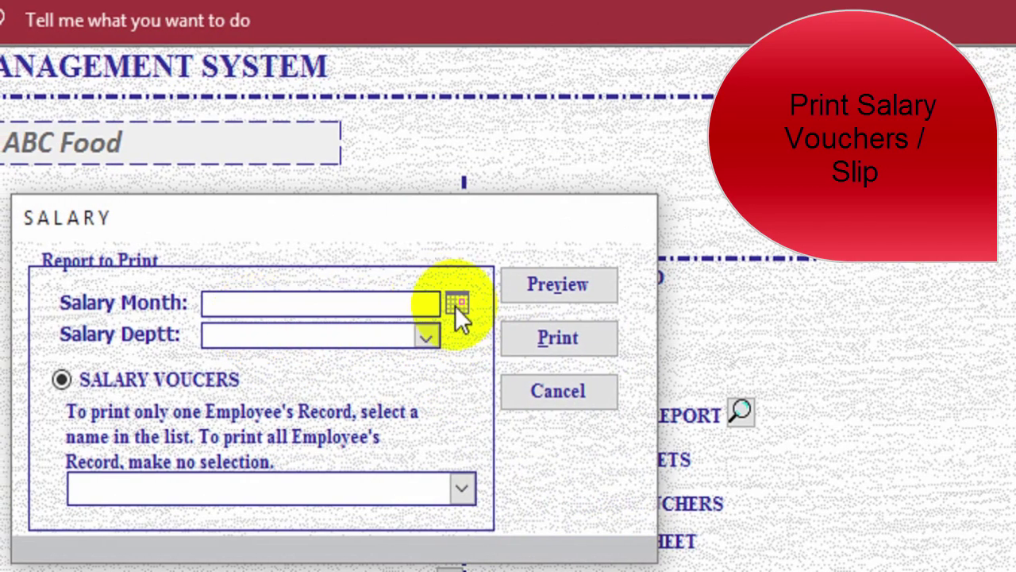
{"action": "left_click", "coordinate": [456, 303]}
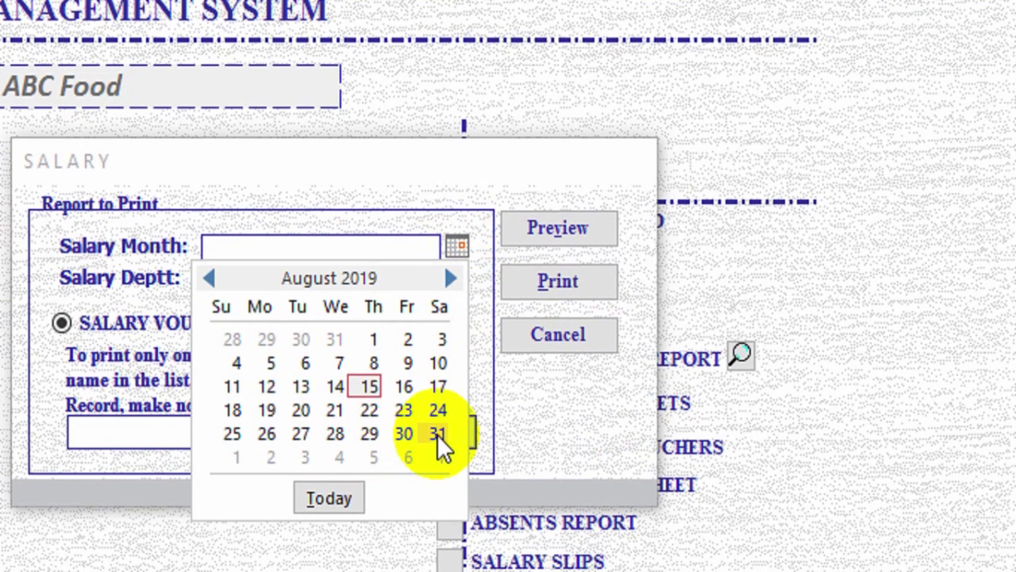
{"action": "left_click", "coordinate": [437, 490]}
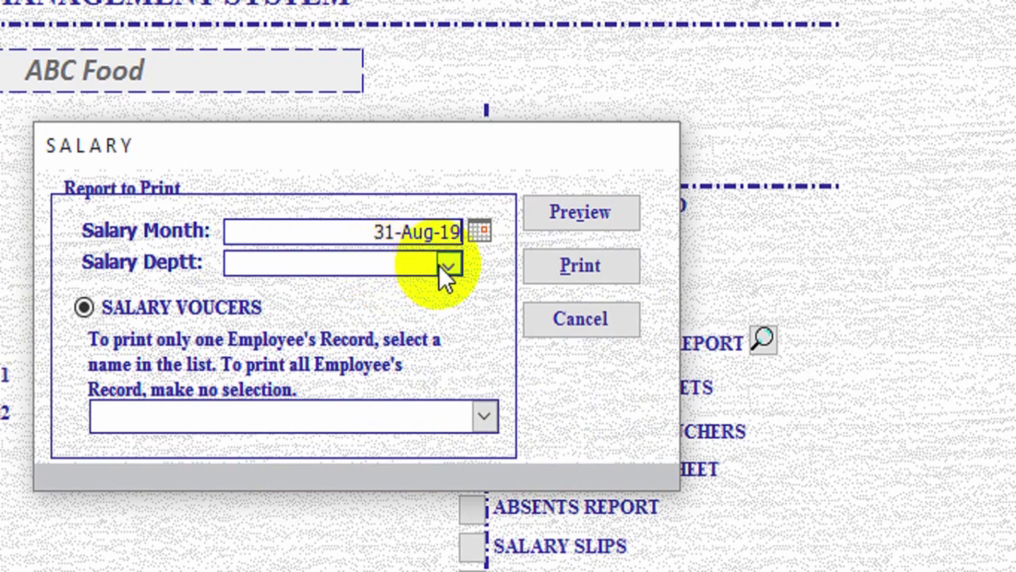
{"action": "left_click", "coordinate": [421, 265]}
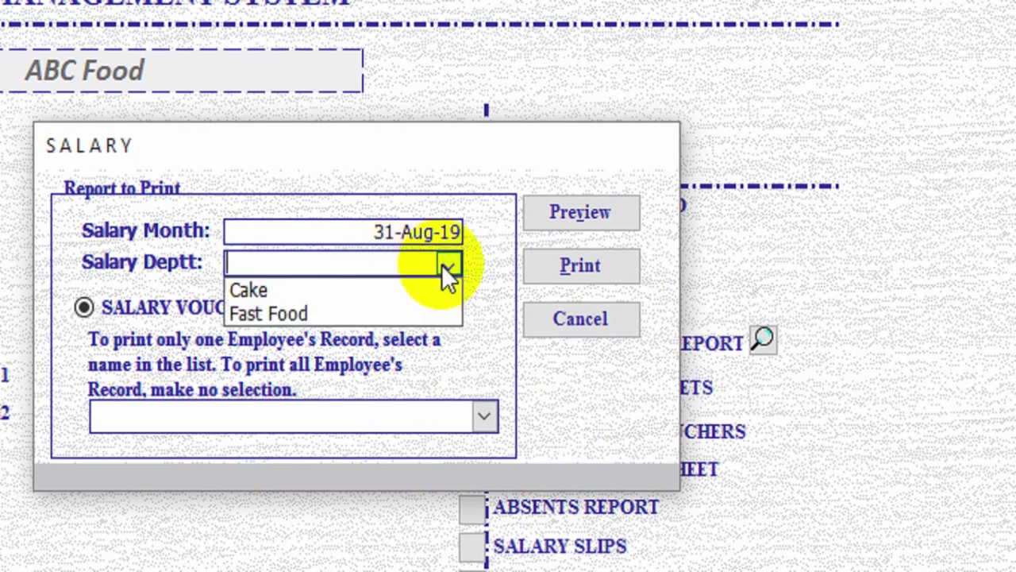
{"action": "left_click", "coordinate": [361, 290]}
{"action": "left_click", "coordinate": [485, 417]}
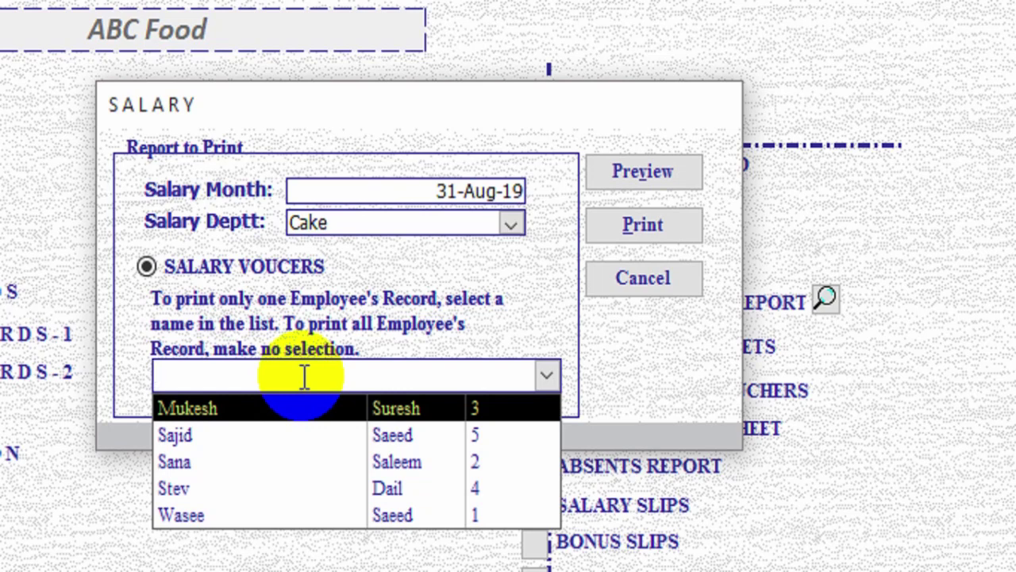
{"action": "left_click", "coordinate": [305, 378]}
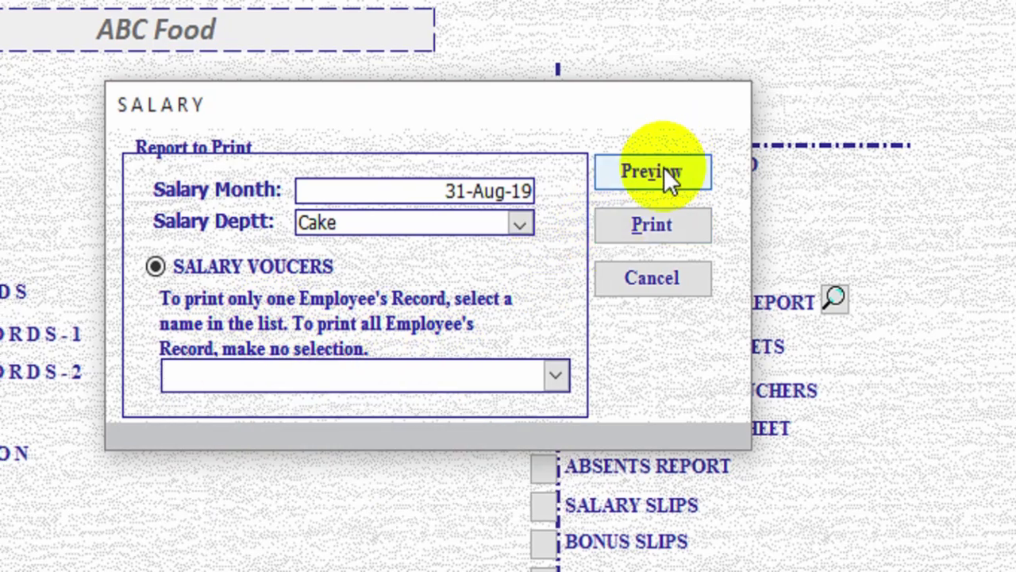
{"action": "left_click", "coordinate": [659, 171]}
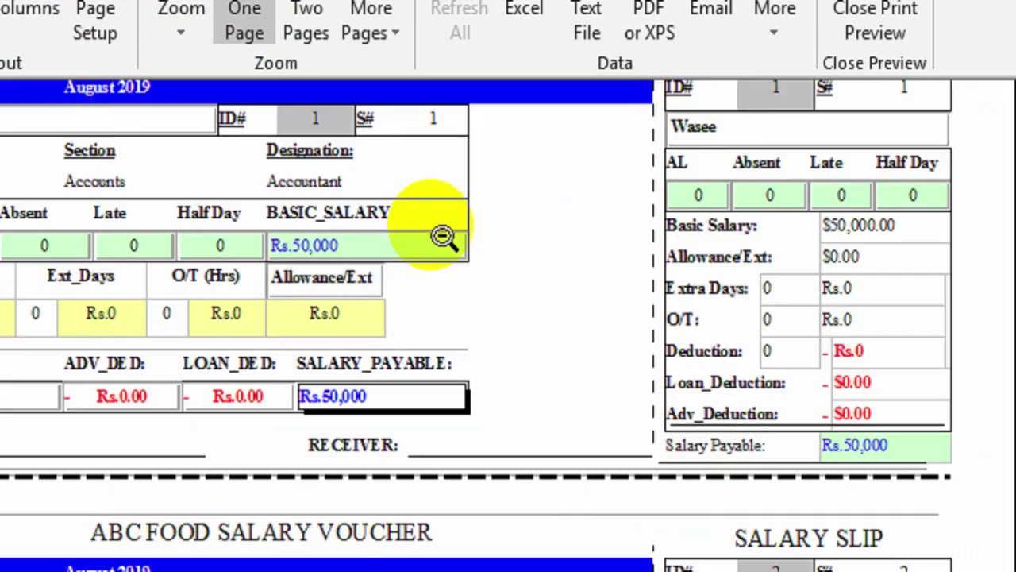
- Examine each employee's August 2019 salary voucher and salary slip for attendance, deductions and salary payable, and close the print preview
{"action": "left_click", "coordinate": [435, 274]}
{"action": "scroll", "coordinate": [450, 299], "scroll_direction": "up", "scroll_amount": 2}
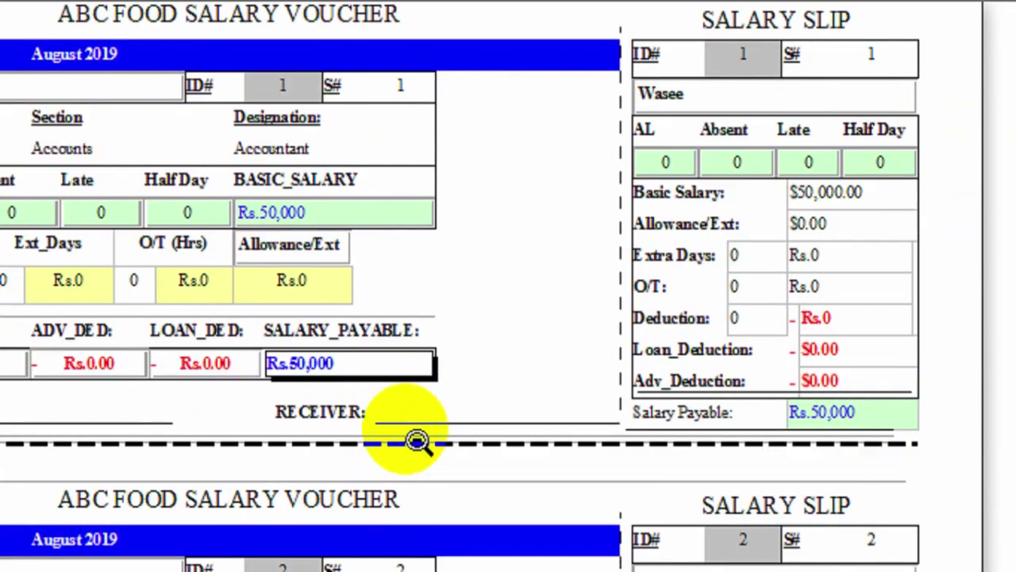
{"action": "scroll", "coordinate": [417, 441], "scroll_direction": "down", "scroll_amount": 5}
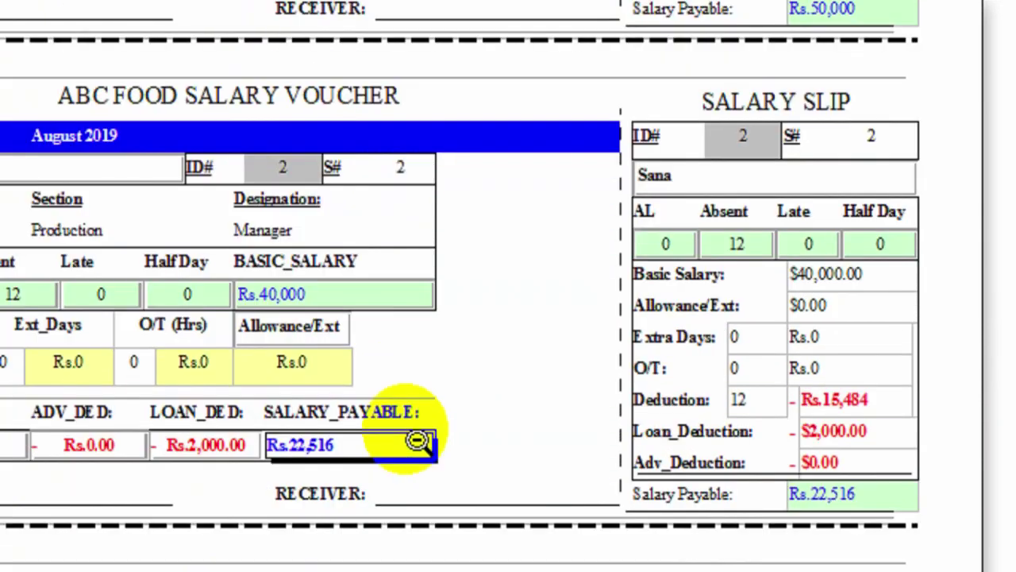
{"action": "scroll", "coordinate": [477, 457], "scroll_direction": "down", "scroll_amount": 2}
{"action": "scroll", "coordinate": [477, 439], "scroll_direction": "down", "scroll_amount": 3}
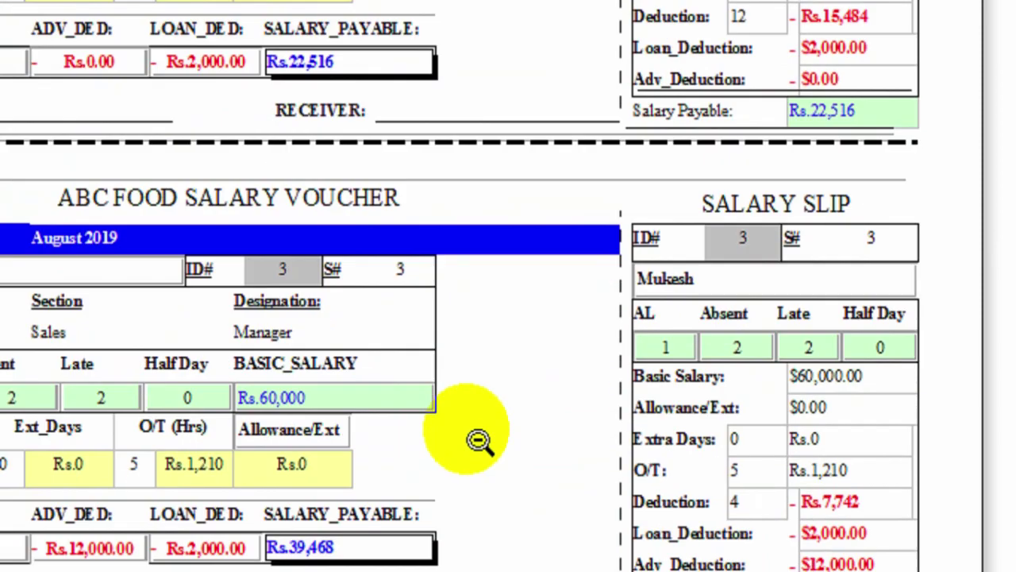
{"action": "scroll", "coordinate": [478, 439], "scroll_direction": "up", "scroll_amount": 15}
{"action": "scroll", "coordinate": [477, 439], "scroll_direction": "up", "scroll_amount": 3}
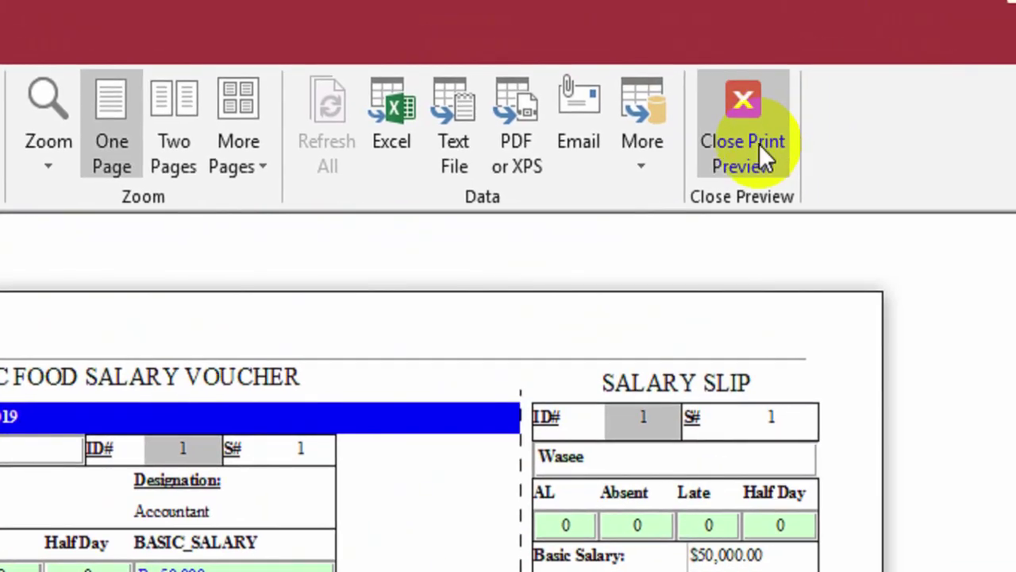
{"action": "left_click", "coordinate": [759, 146]}
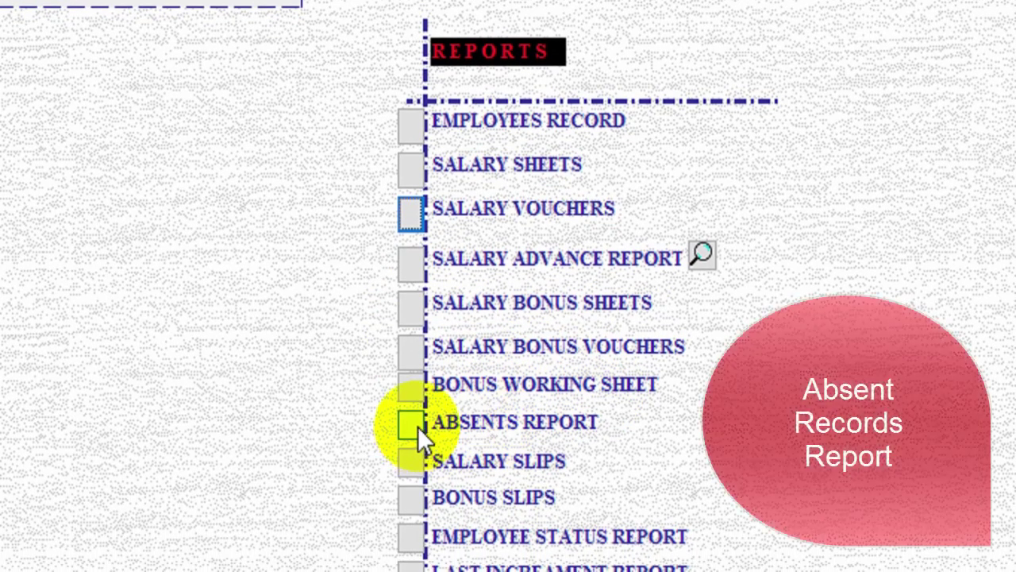
- Open the Absents Report and the Salary Slips report from the reports list
{"action": "left_click", "coordinate": [416, 431]}
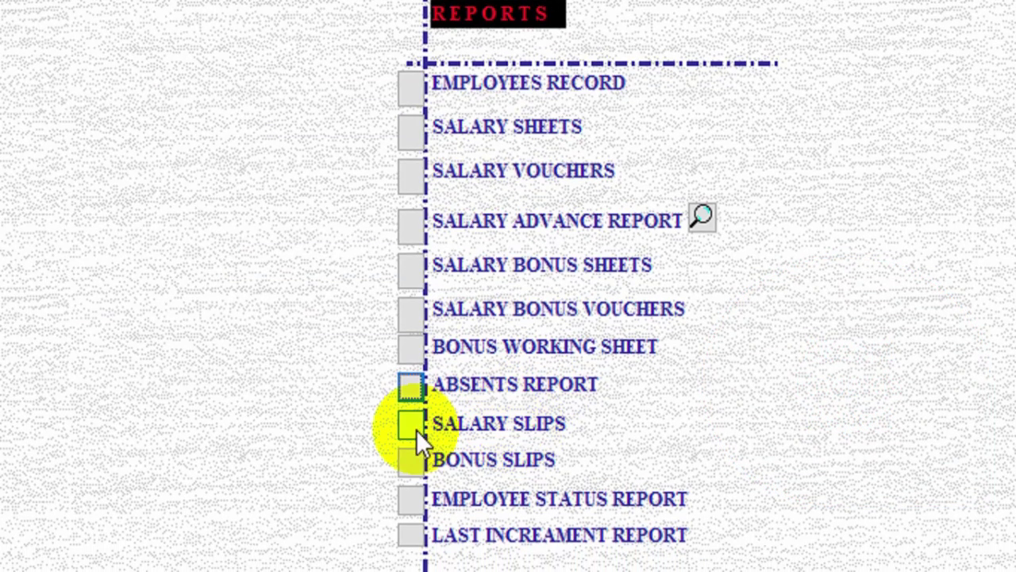
{"action": "left_click", "coordinate": [417, 431]}
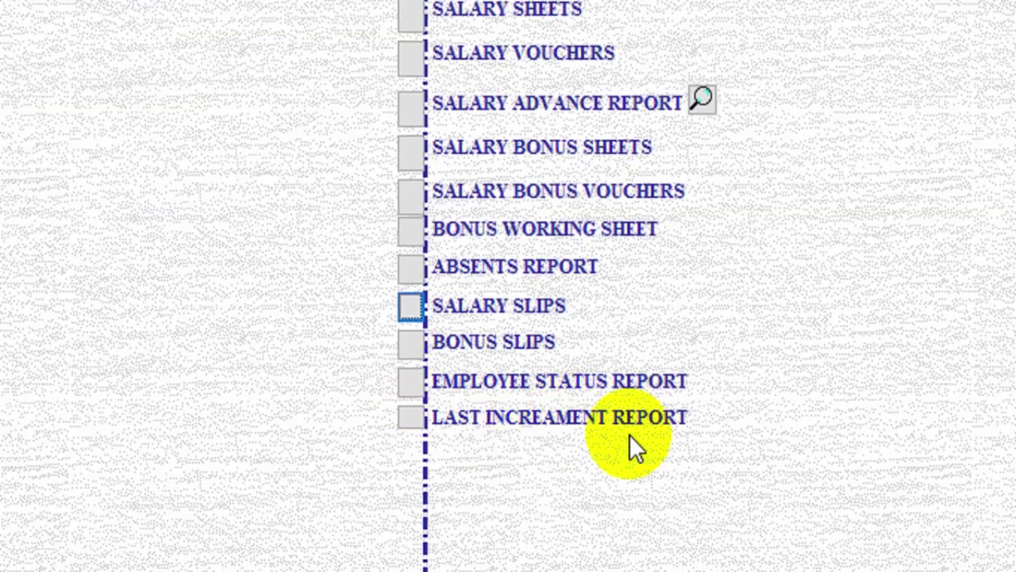